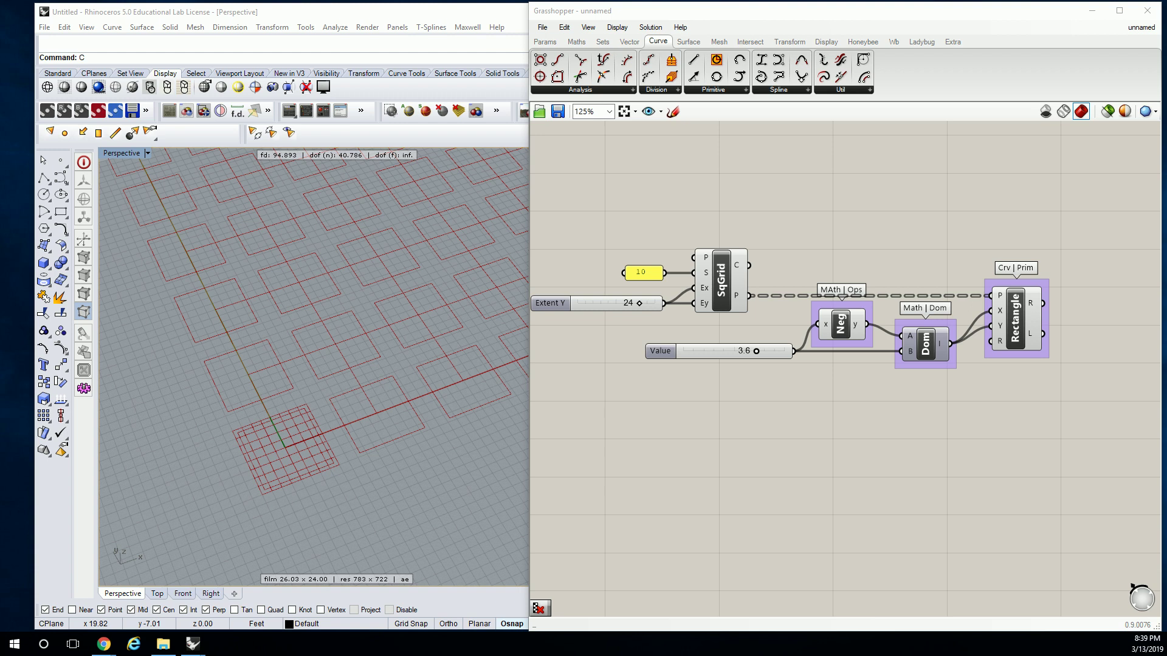
Step: Set the Value slider feeding the Domain and Negative components to 4.6 to enlarge the rectangles
scroll(416, 285, "down", 5)
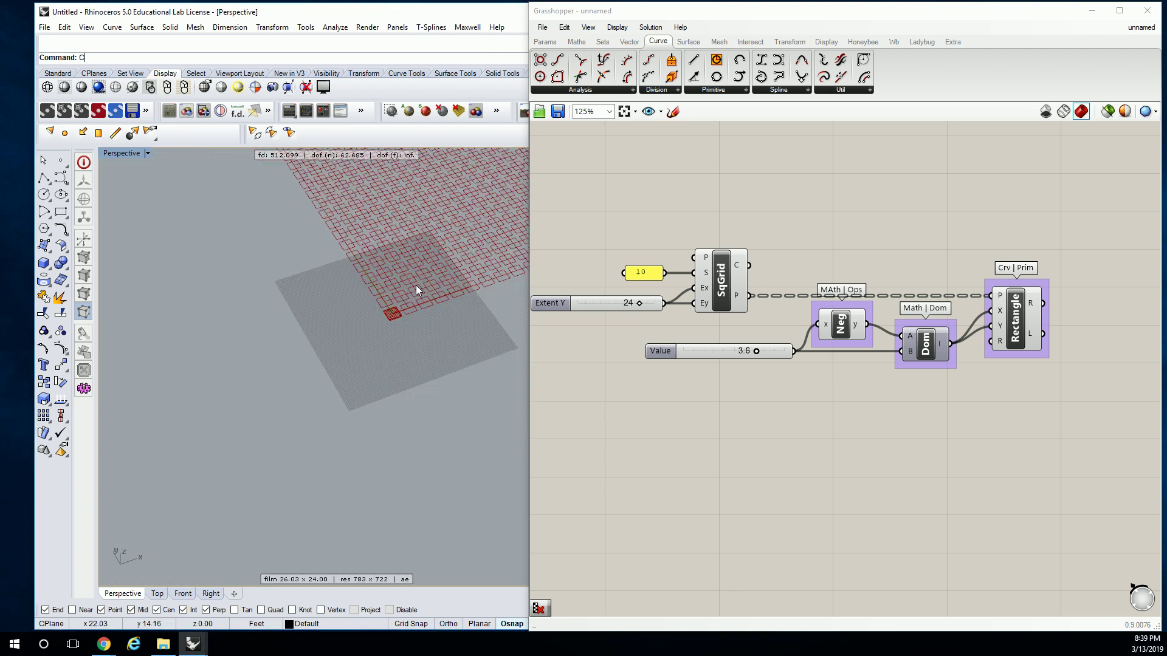
right_click_drag(797, 200, 769, 265)
right_click_drag(456, 253, 364, 341)
left_click_drag(727, 416, 750, 417)
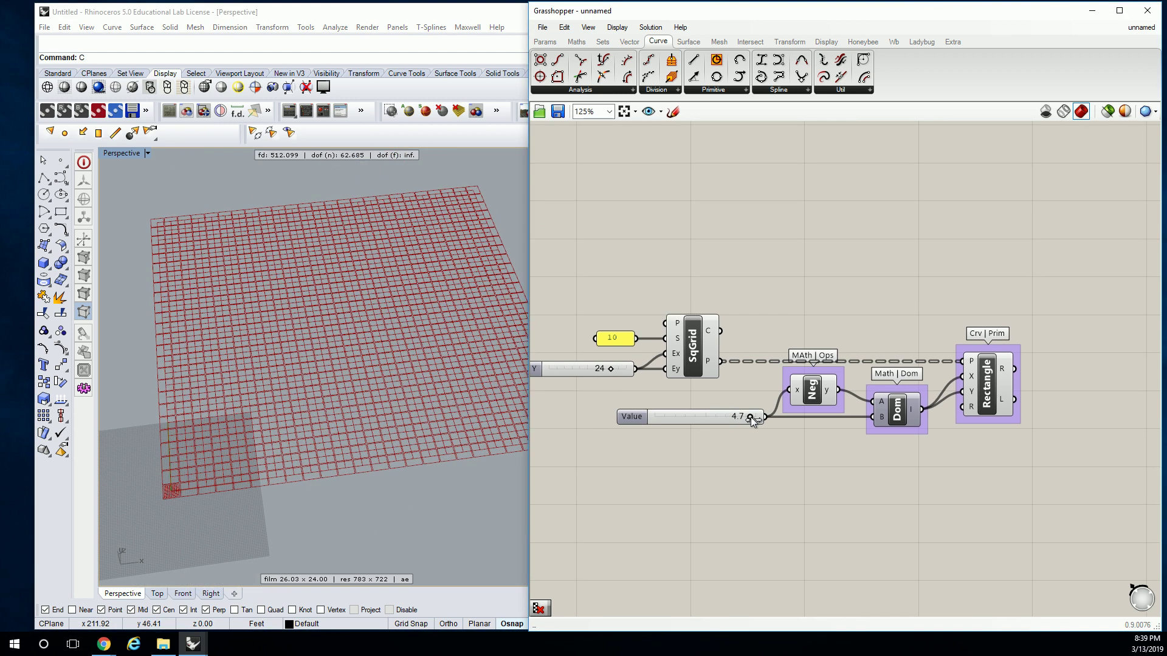
left_click(695, 349)
right_click(695, 347)
left_click(739, 370)
Step: Examine the gaps between the enlarged rectangles in the Rhino perspective view
right_click_drag(481, 288, 434, 291)
left_click(809, 280)
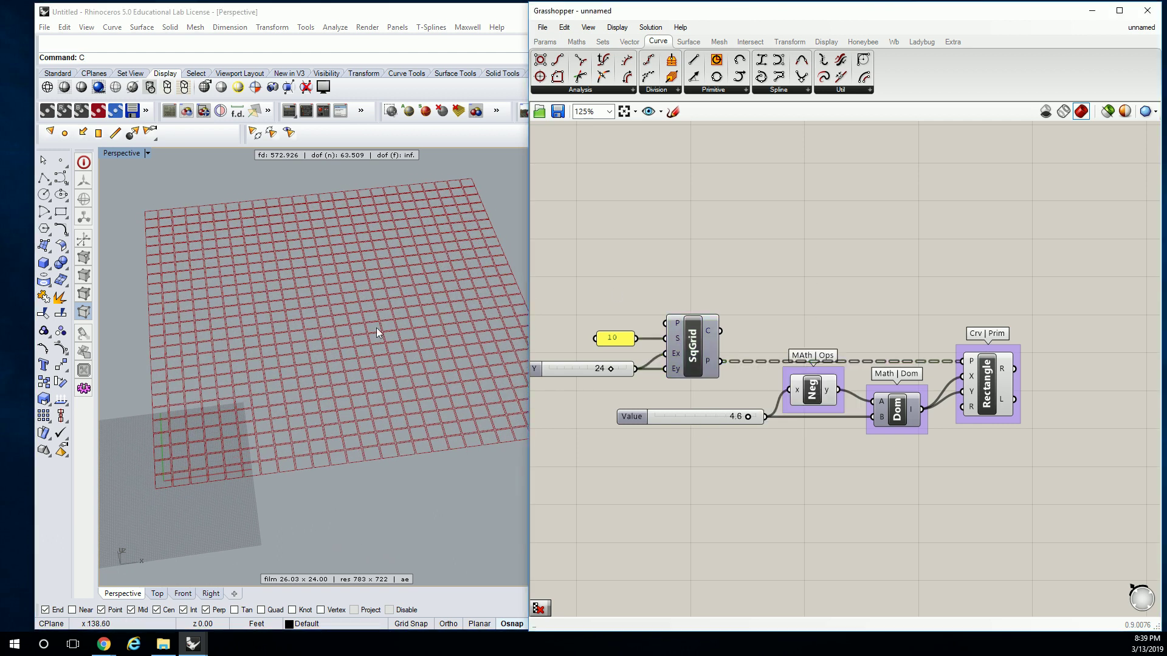
right_click_drag(376, 327, 384, 334)
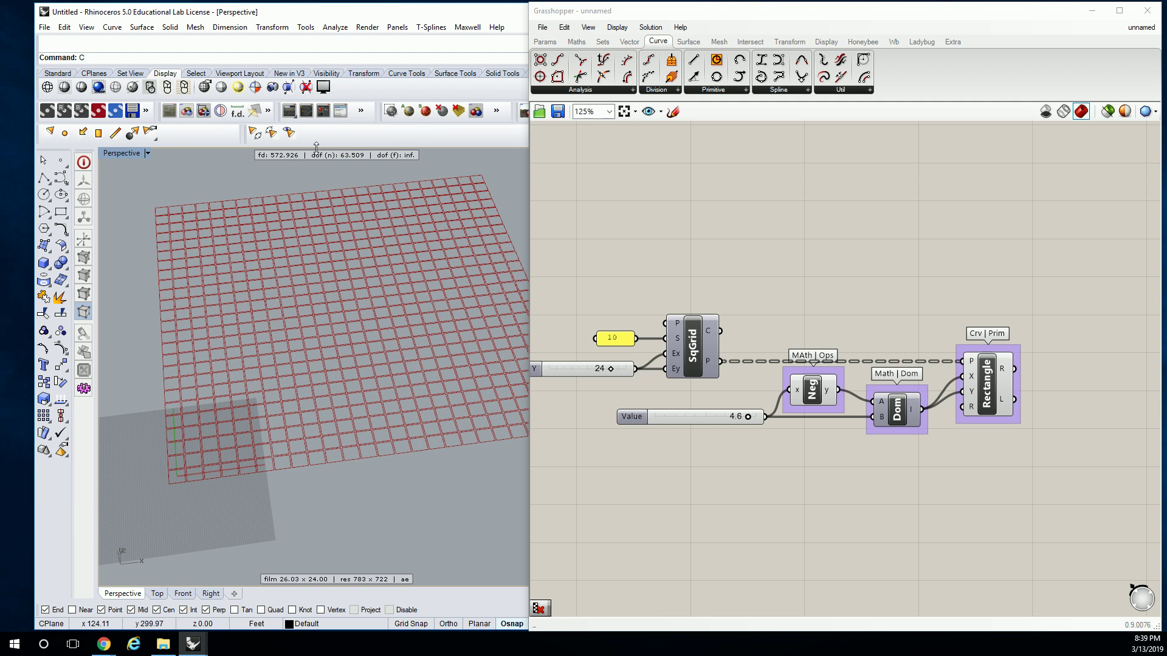
scroll(488, 159, "up", 5)
scroll(467, 177, "down", 8)
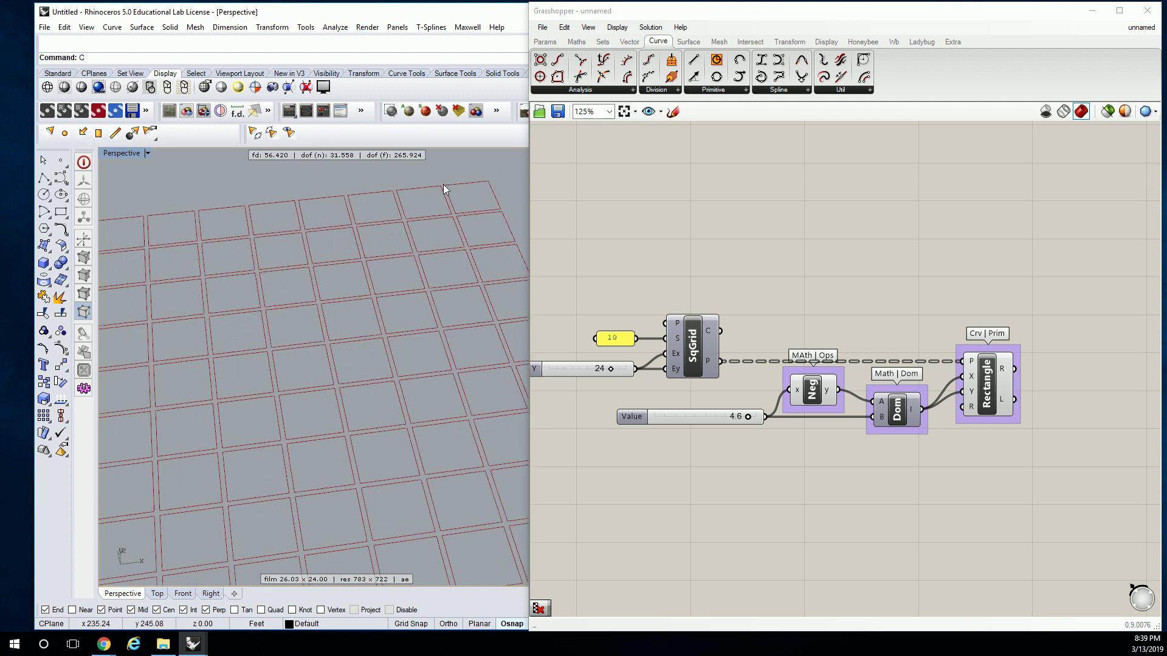
right_click_drag(319, 254, 394, 329, "shift")
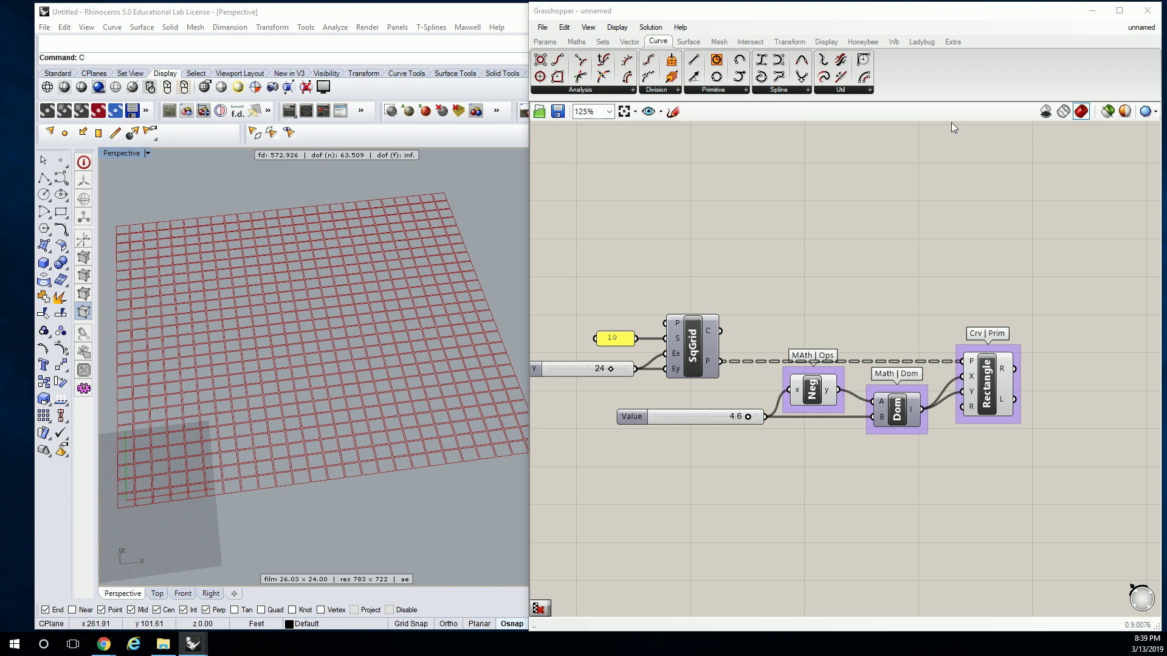
Step: Add a Scale component from the Affine transforms to the canvas beyond the Rectangle component
left_click(779, 42)
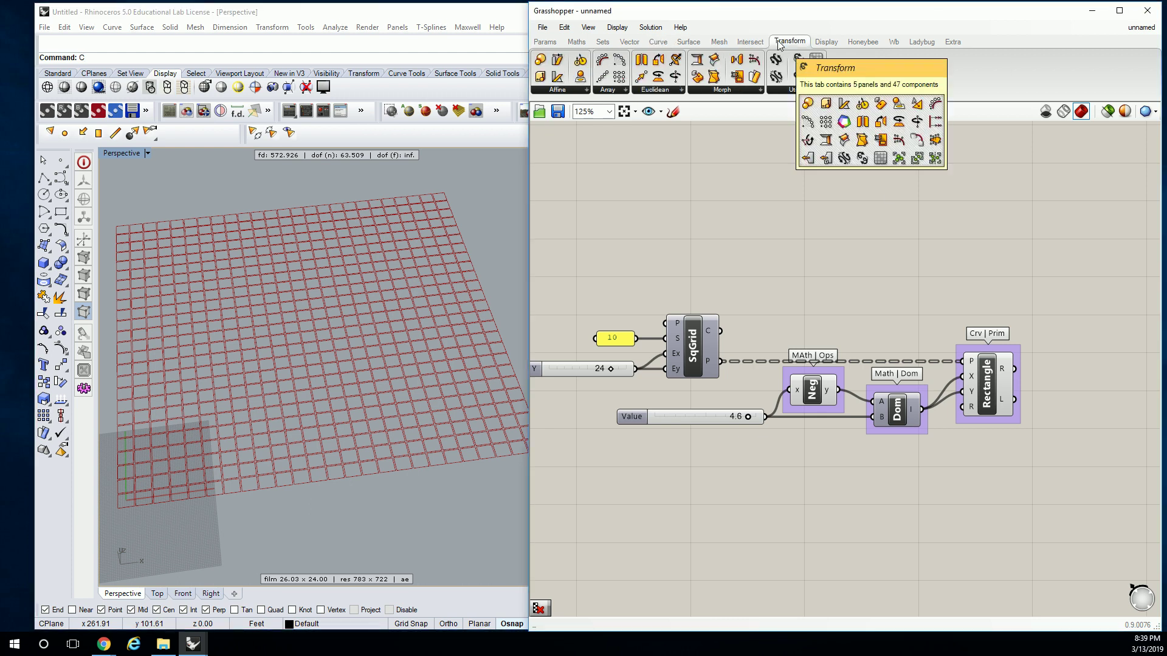
left_click(585, 90)
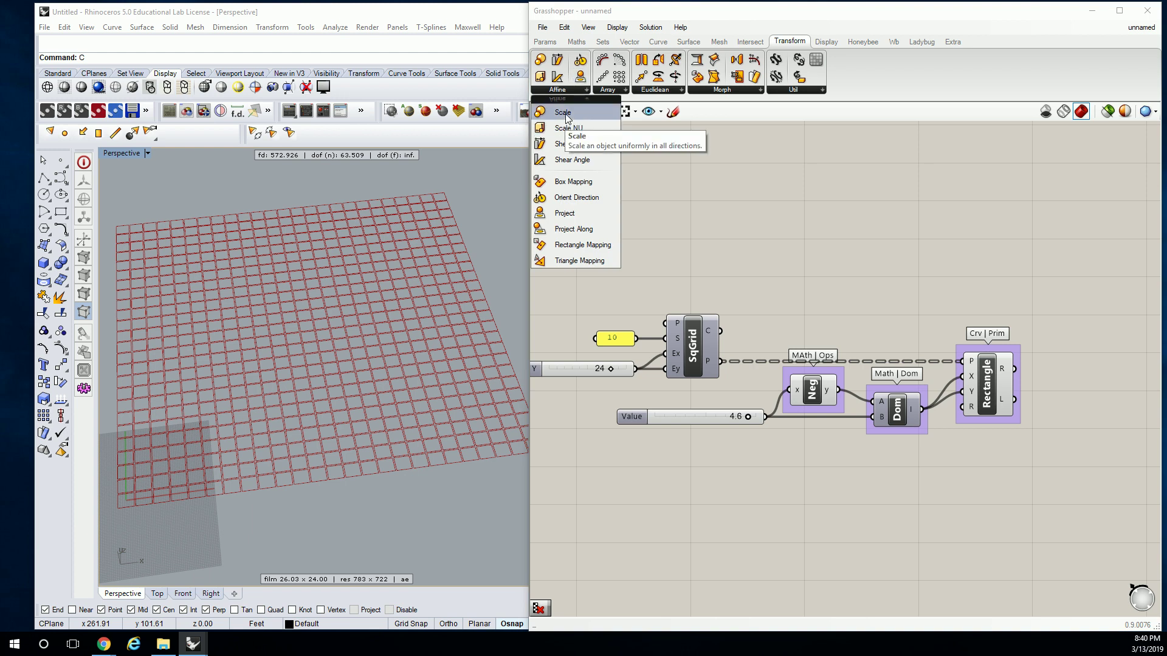
left_click_drag(563, 113, 1087, 337)
Step: Put the Scale component in its own group and label the group "Trans | Affine"
right_click_drag(1087, 337, 974, 308)
left_click(974, 308)
left_click(1013, 272)
scroll(1014, 272, "up", 3)
right_click(1025, 296)
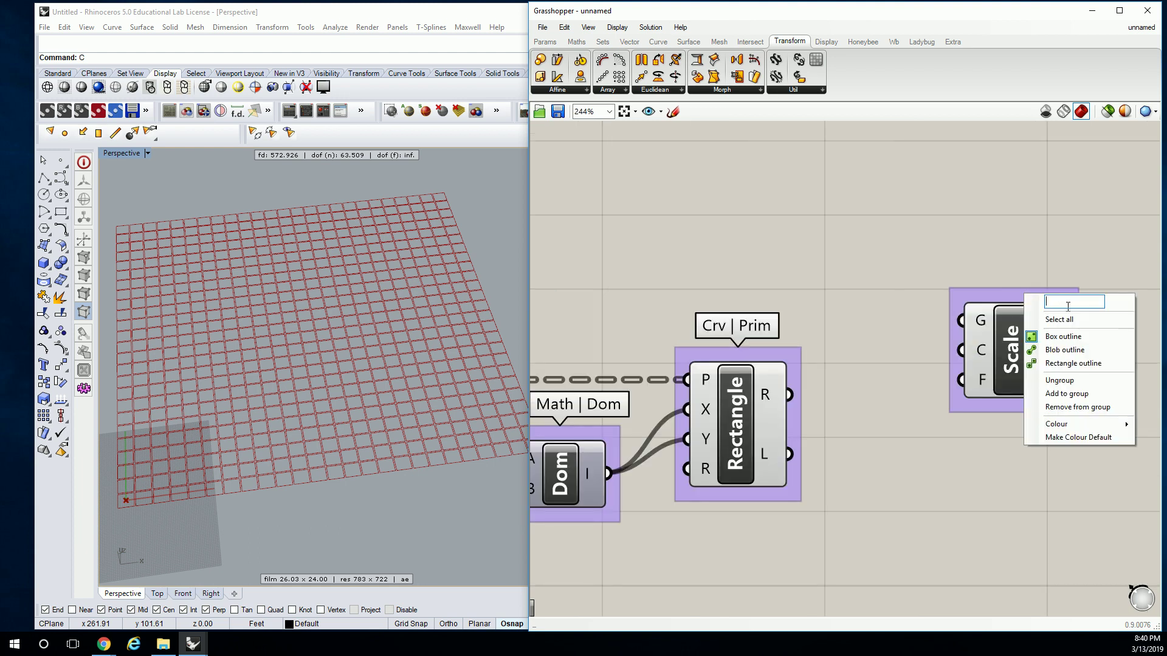
type("Tra")
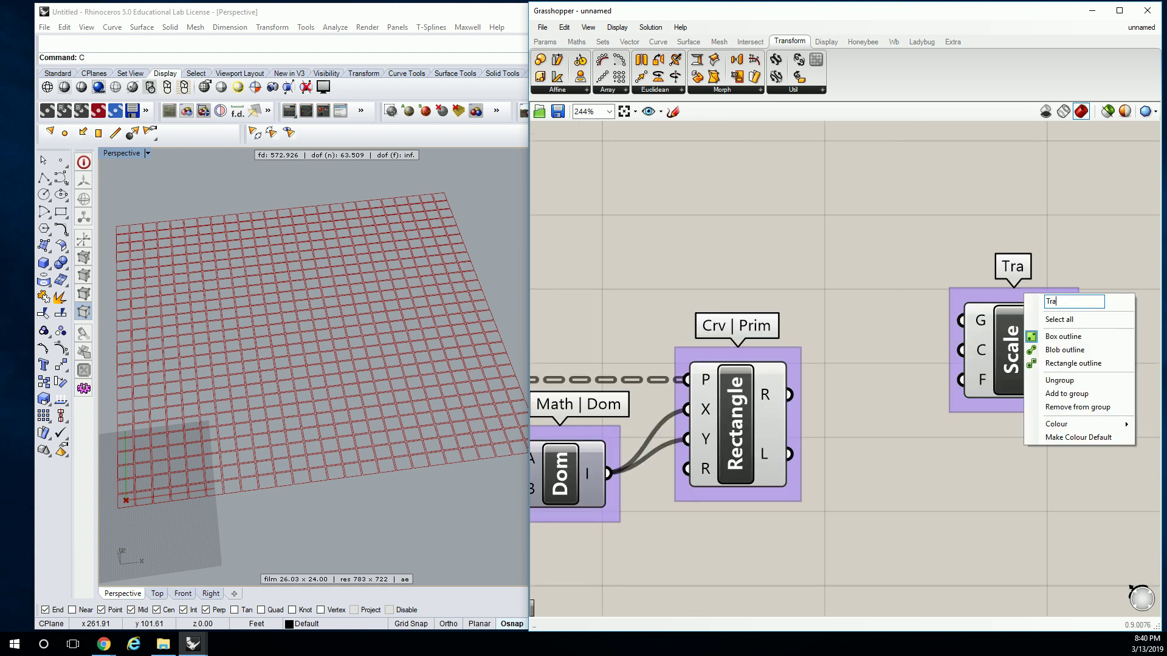
type("ns | Affine")
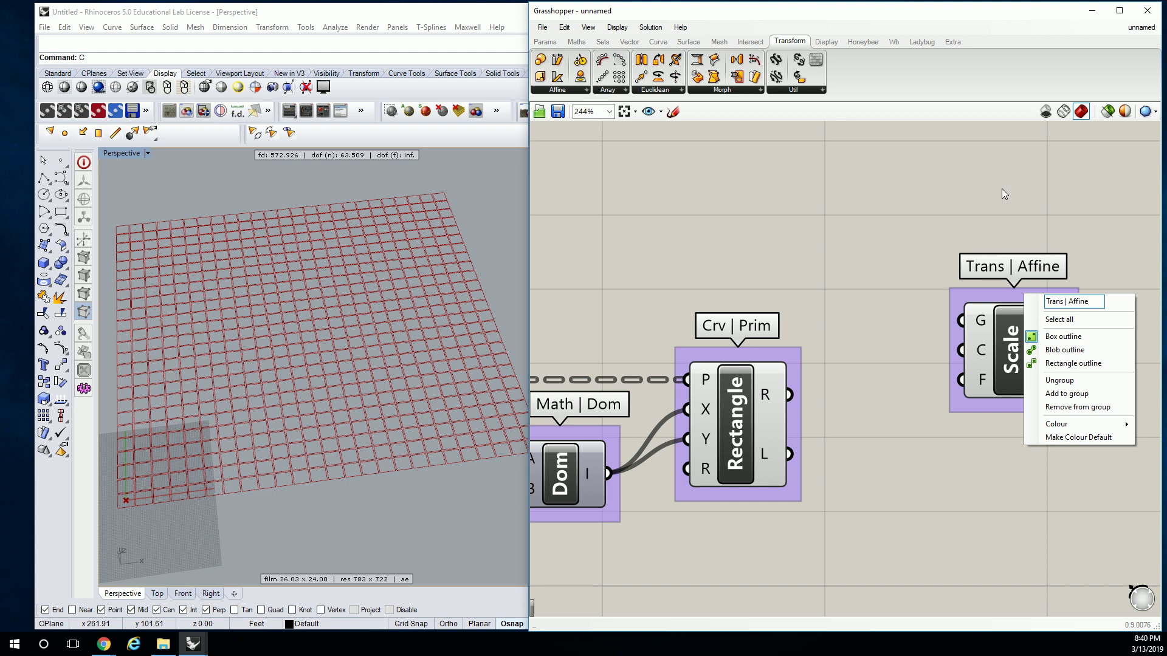
key("Return")
Step: Wire the Rectangle component's R output into Scale's G geometry input and align the Scale component with it
right_click_drag(991, 231, 967, 226)
left_click_drag(954, 361, 992, 351)
right_click_drag(991, 351, 1011, 259)
left_click_drag(1011, 259, 1029, 337)
right_click_drag(1030, 337, 836, 316)
left_click_drag(836, 316, 853, 314)
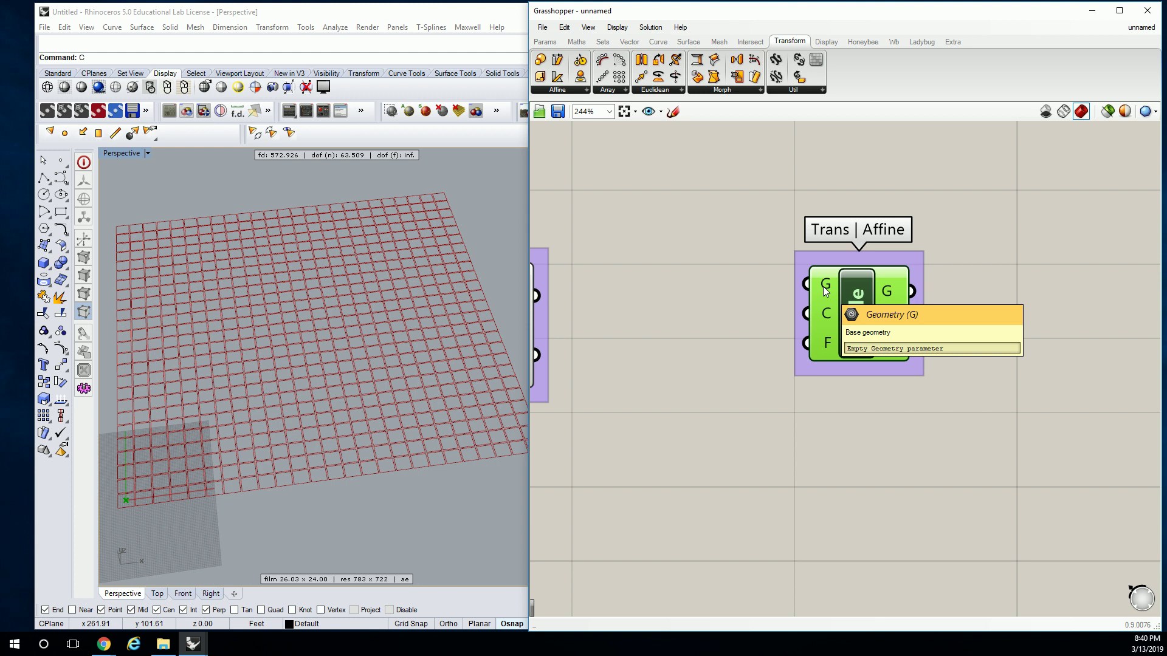
right_click_drag(771, 279, 898, 274)
left_click_drag(666, 292, 935, 280)
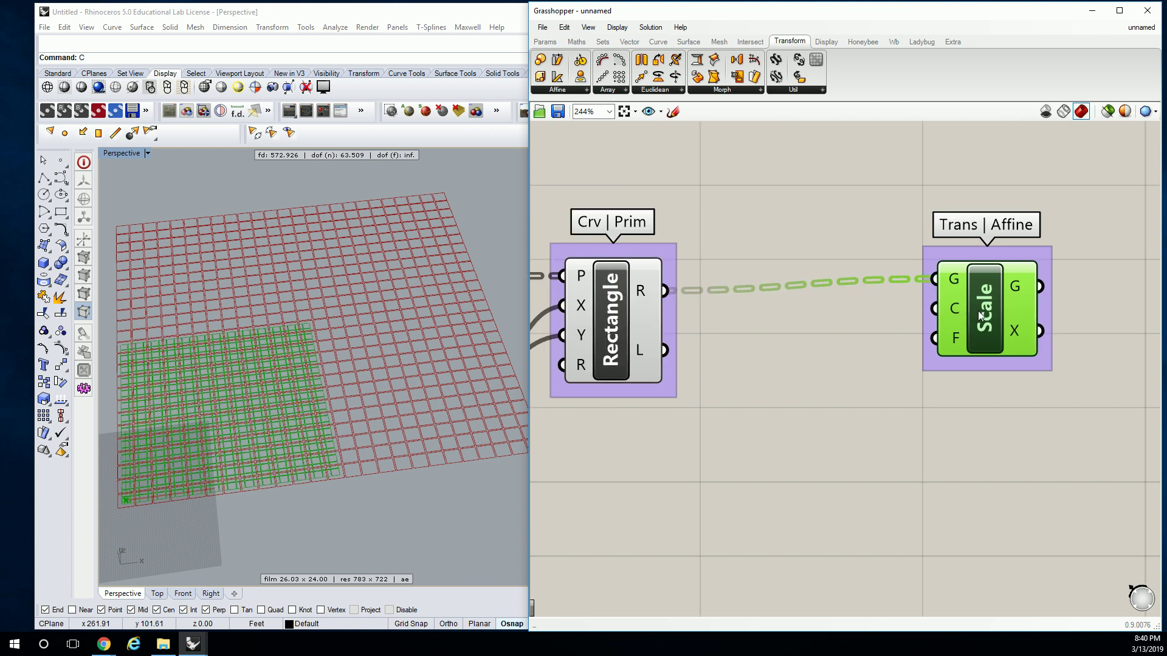
left_click_drag(978, 311, 981, 324)
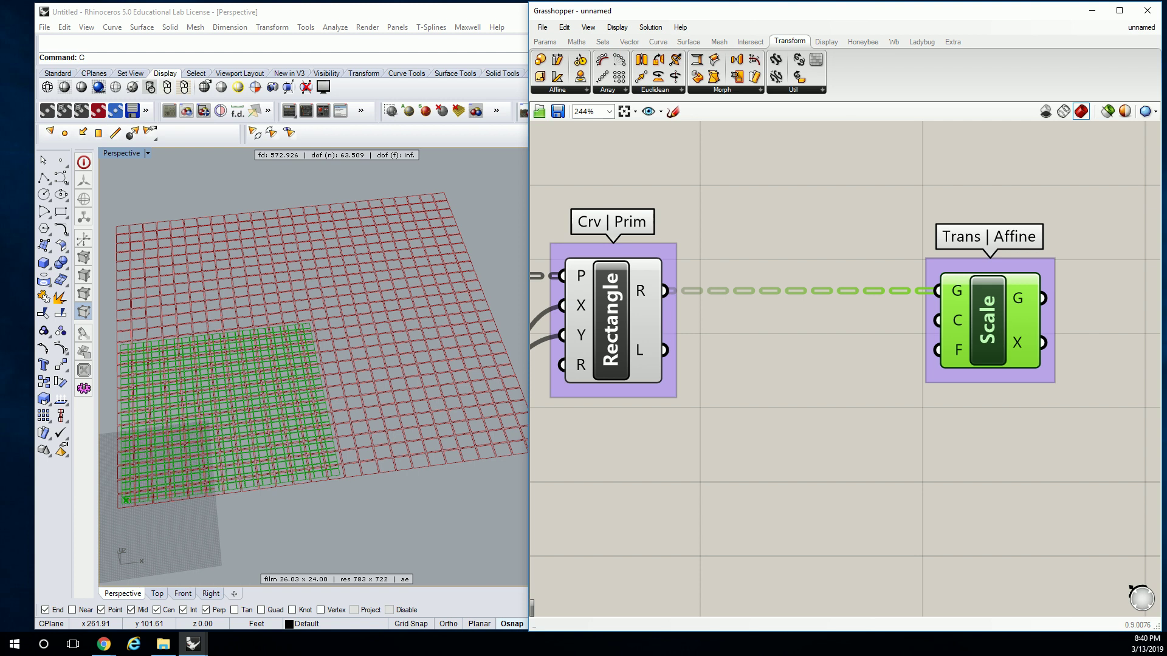
Step: Wire SqGrid's P output into Scale's C input and move the Negative component below the Value slider's wire
scroll(898, 258, "down", 5)
left_click(831, 226)
right_click_drag(831, 226, 967, 227)
left_click_drag(661, 251, 1041, 202)
left_click_drag(754, 282, 760, 361)
mouse_move(972, 264)
right_mouse_down()
mouse_move(929, 262)
mouse_move(989, 257)
right_mouse_up()
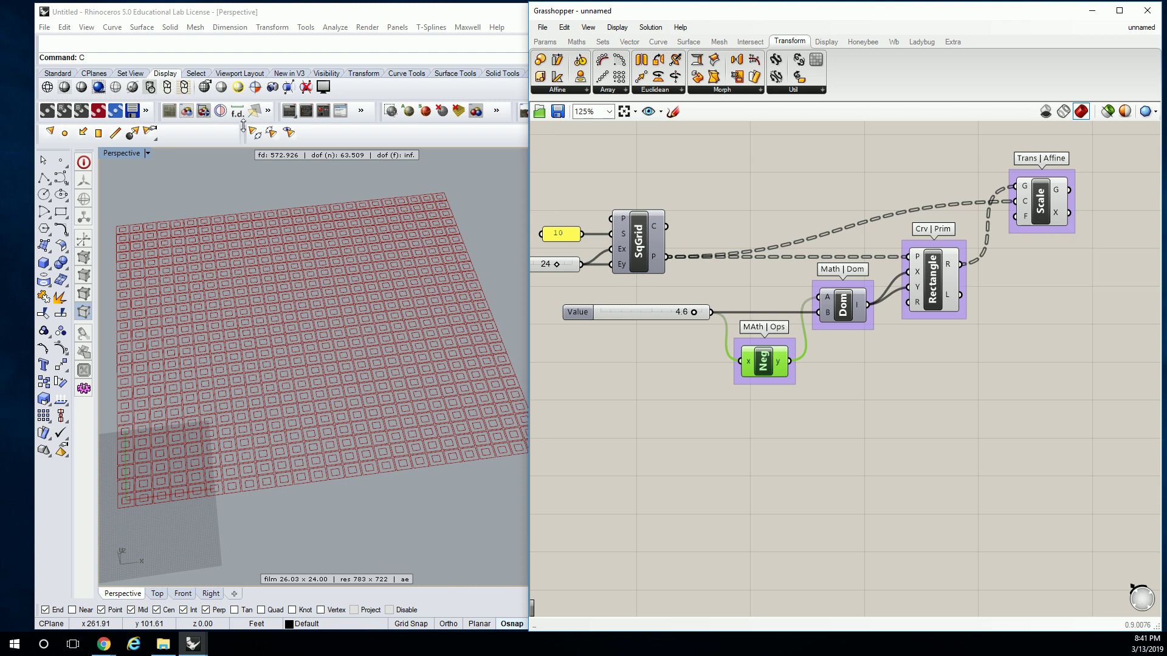
Step: Switch to Rhino and place a point object inside the rectangle grid in the Perspective viewport
left_click(60, 160)
left_click(362, 269)
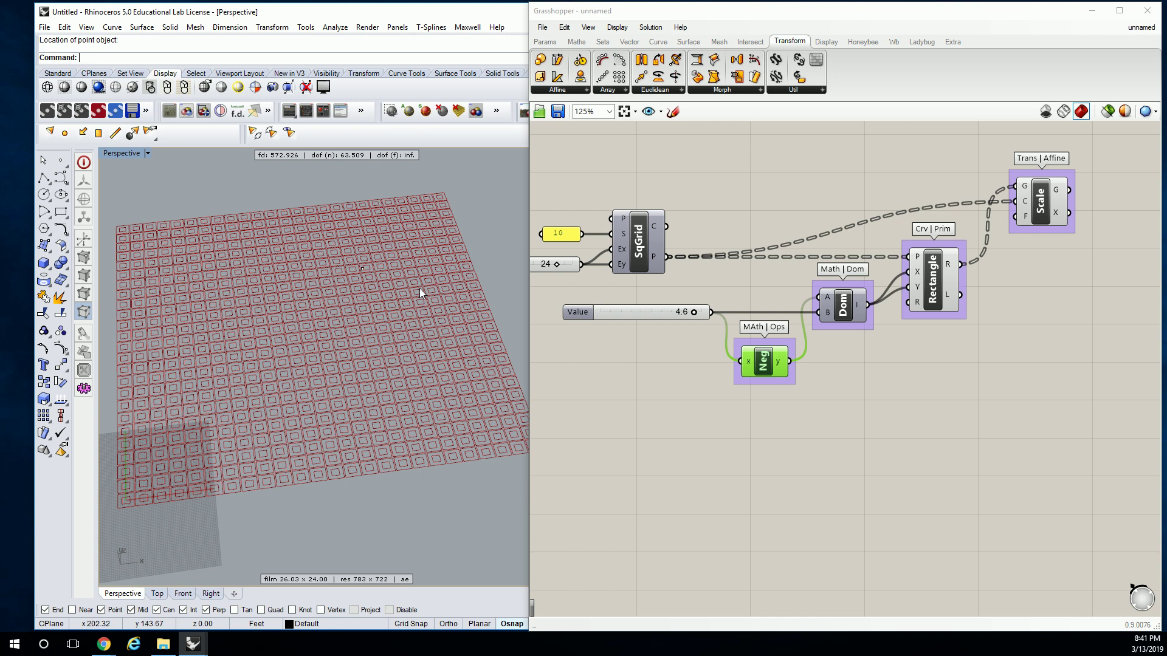
Step: Switch to Grasshopper and add a Closest Point component to the empty canvas below the Domain component
right_click_drag(982, 237, 956, 232)
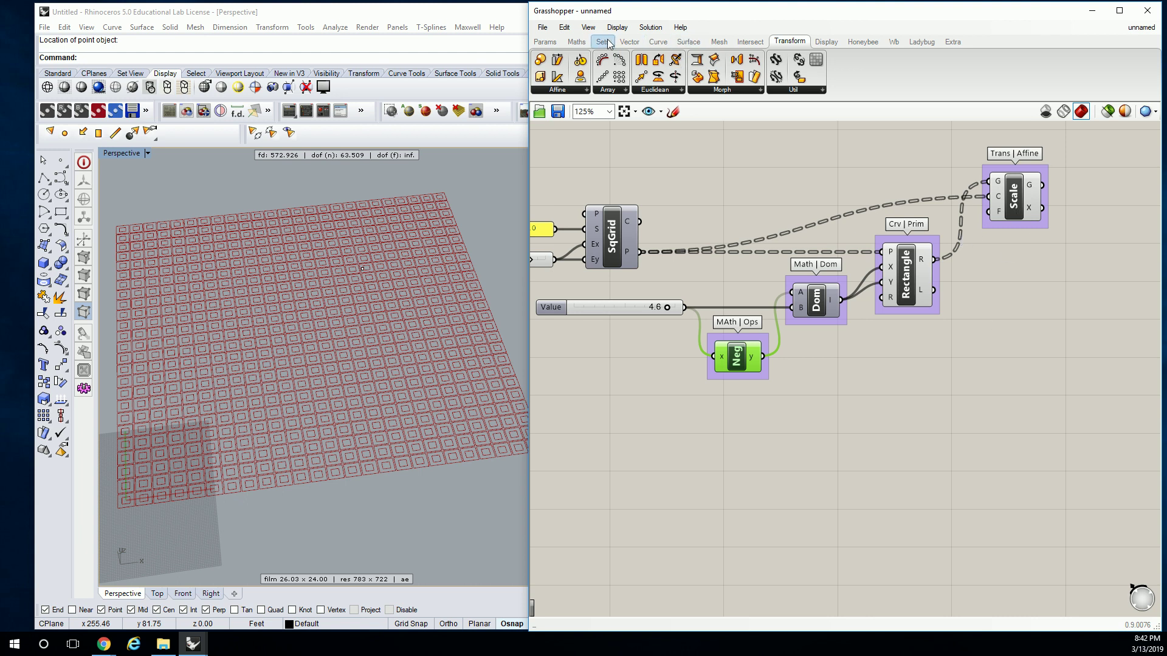
left_click(576, 42)
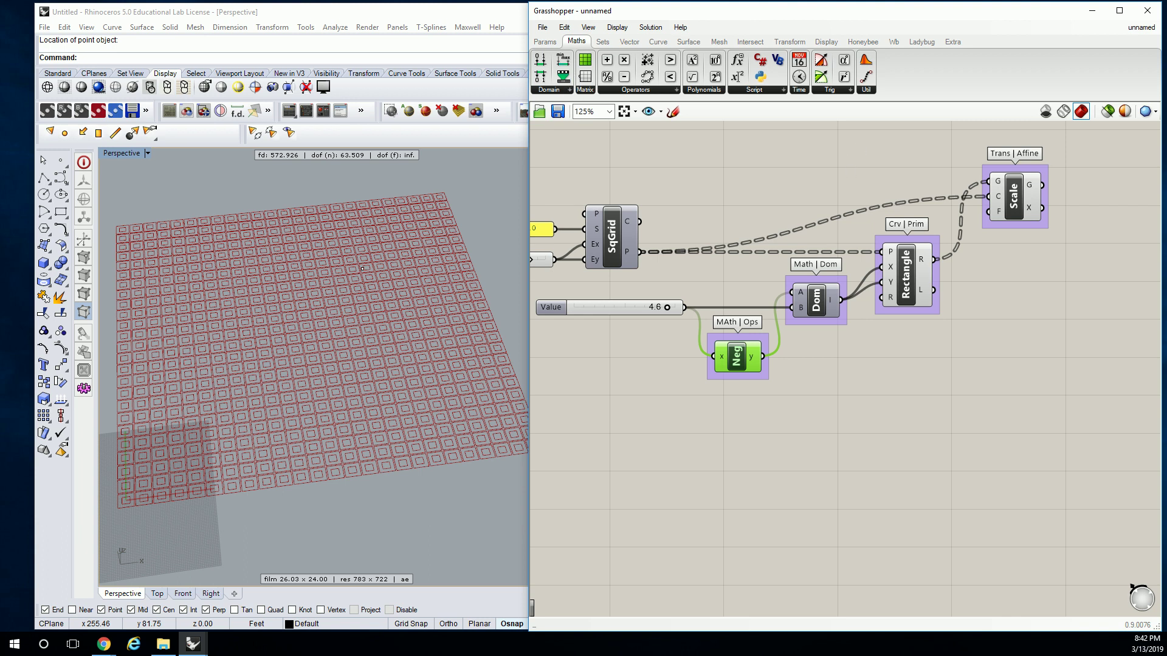
left_click(629, 41)
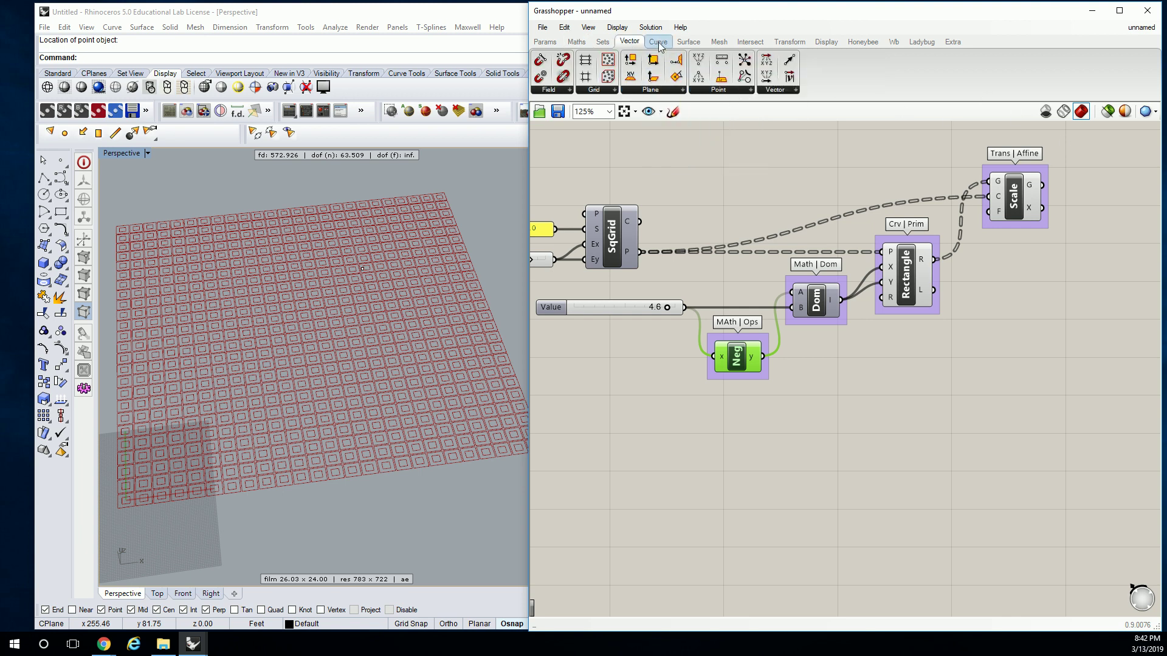
left_click(722, 92)
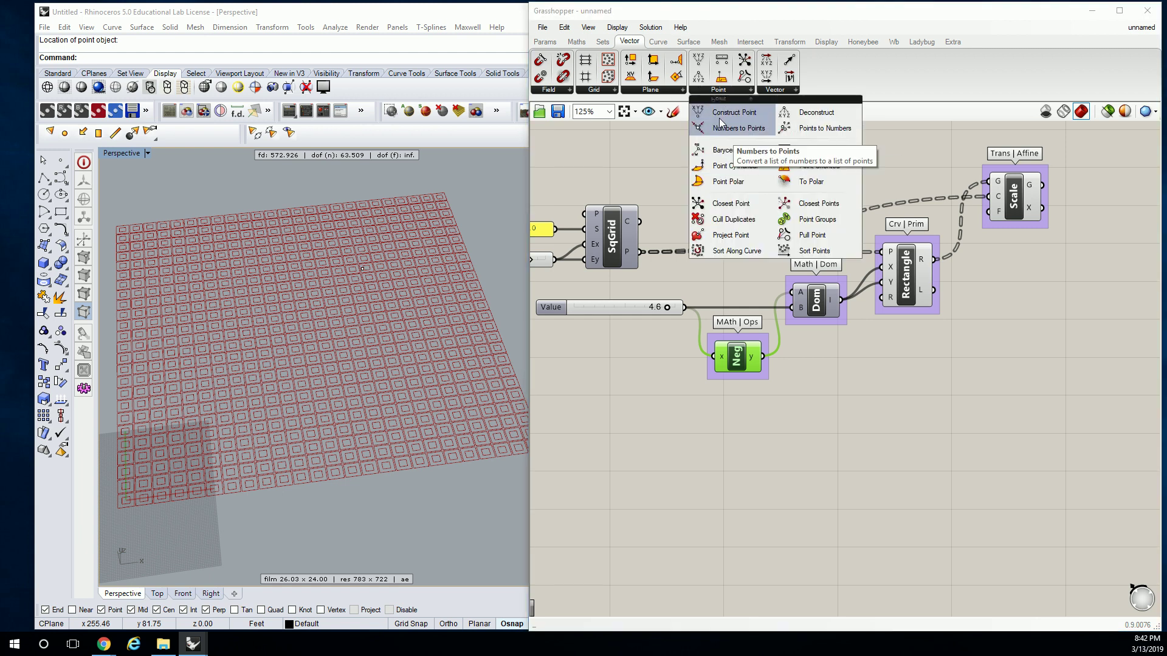
left_click(752, 206)
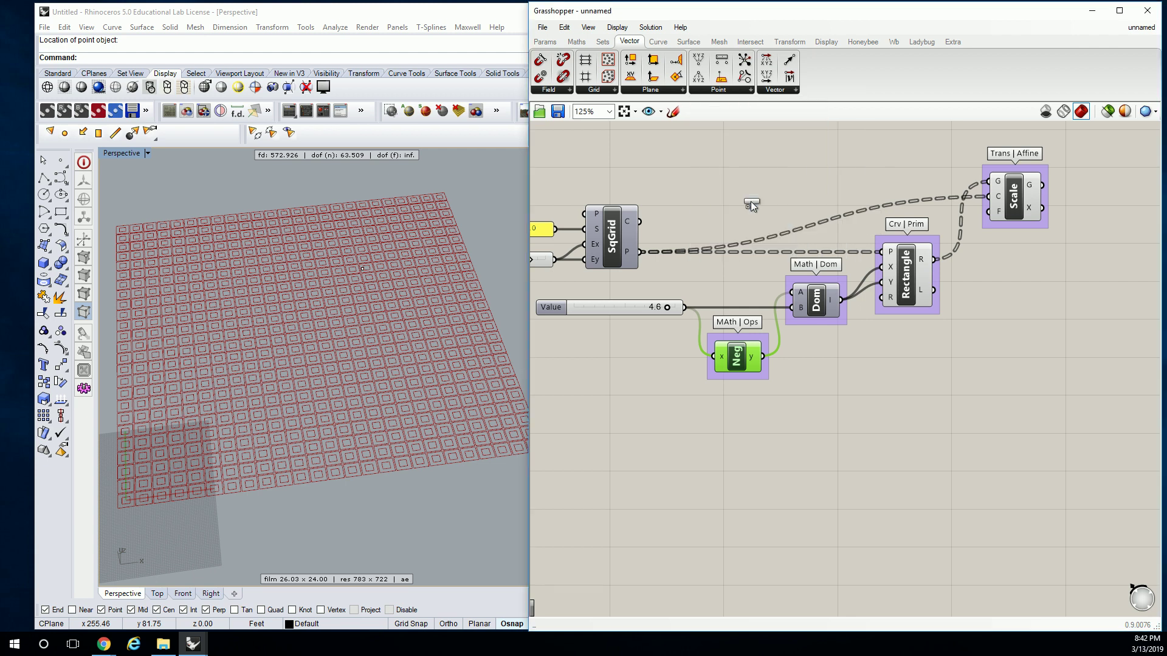
left_click_drag(844, 352, 852, 442)
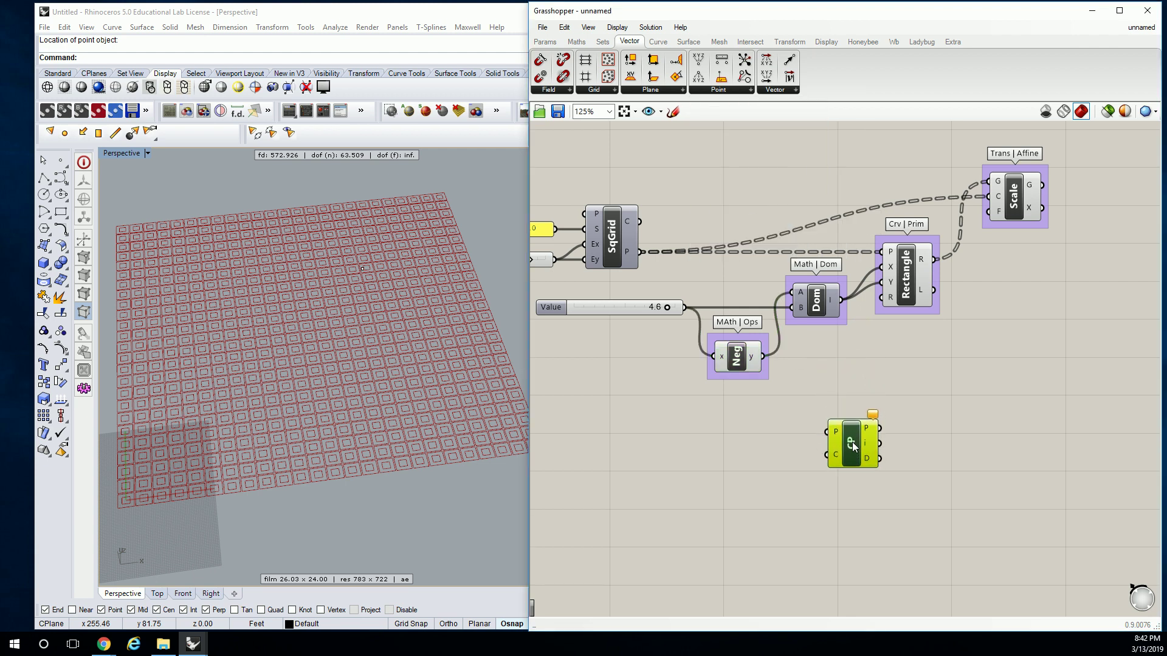
Step: Wire SqGrid's P output into the P input of the Closest Point component
scroll(852, 443, "up", 5)
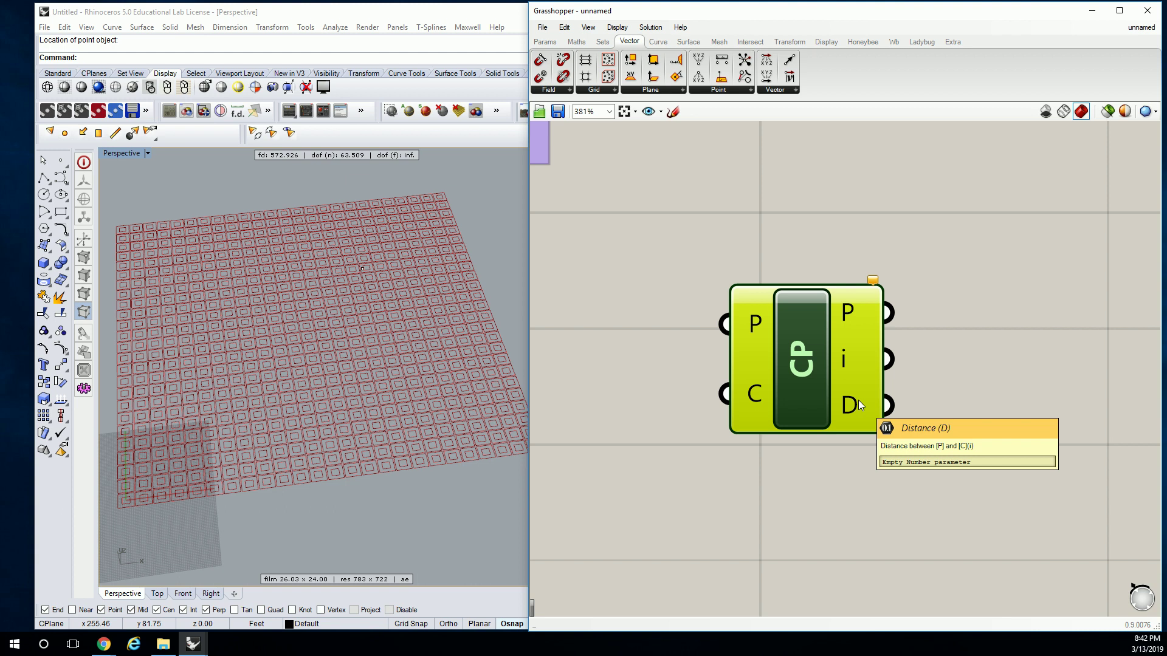
scroll(858, 400, "down", 4)
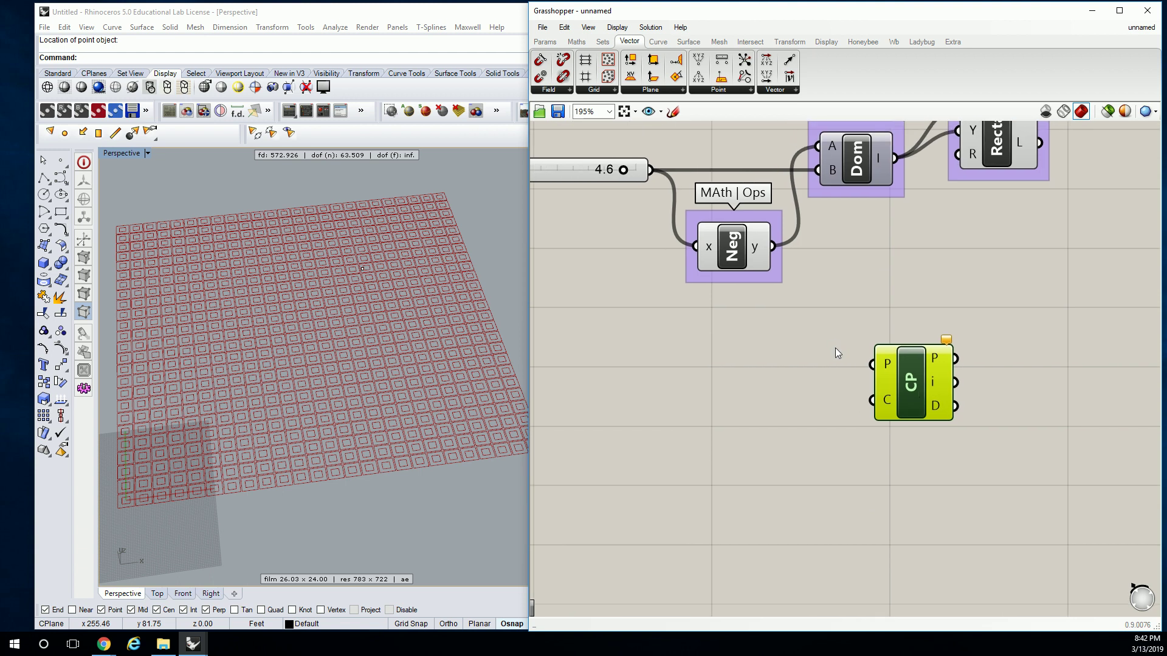
scroll(820, 273, "down", 3)
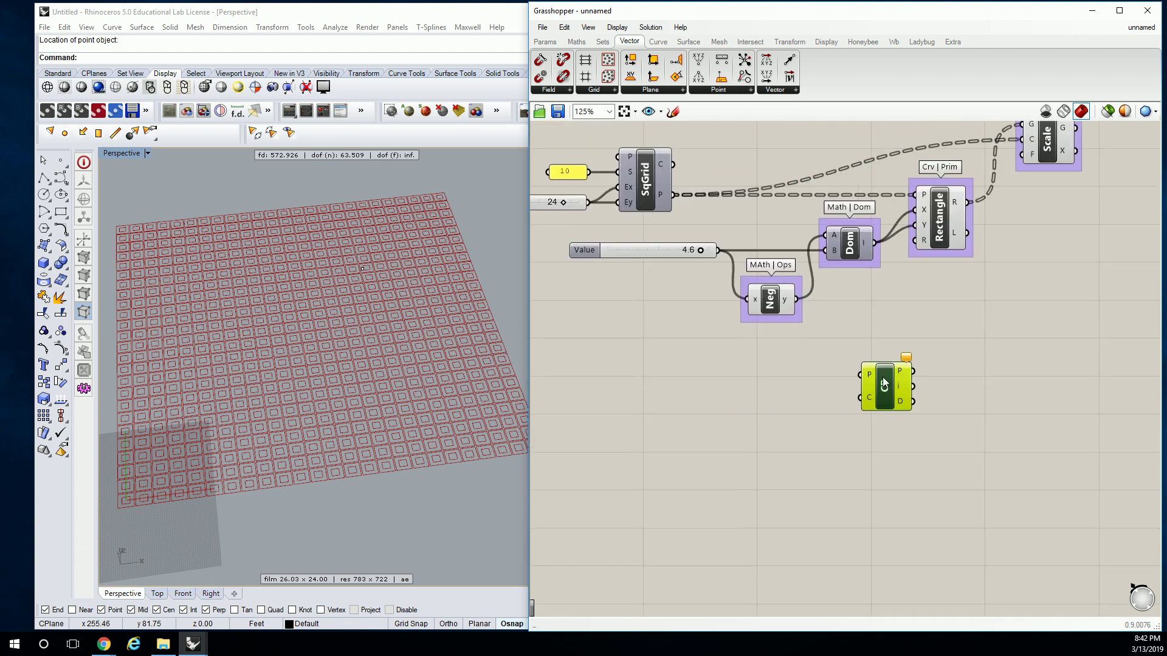
mouse_move(867, 379)
mouse_move(870, 400)
left_click_drag(675, 195, 860, 375)
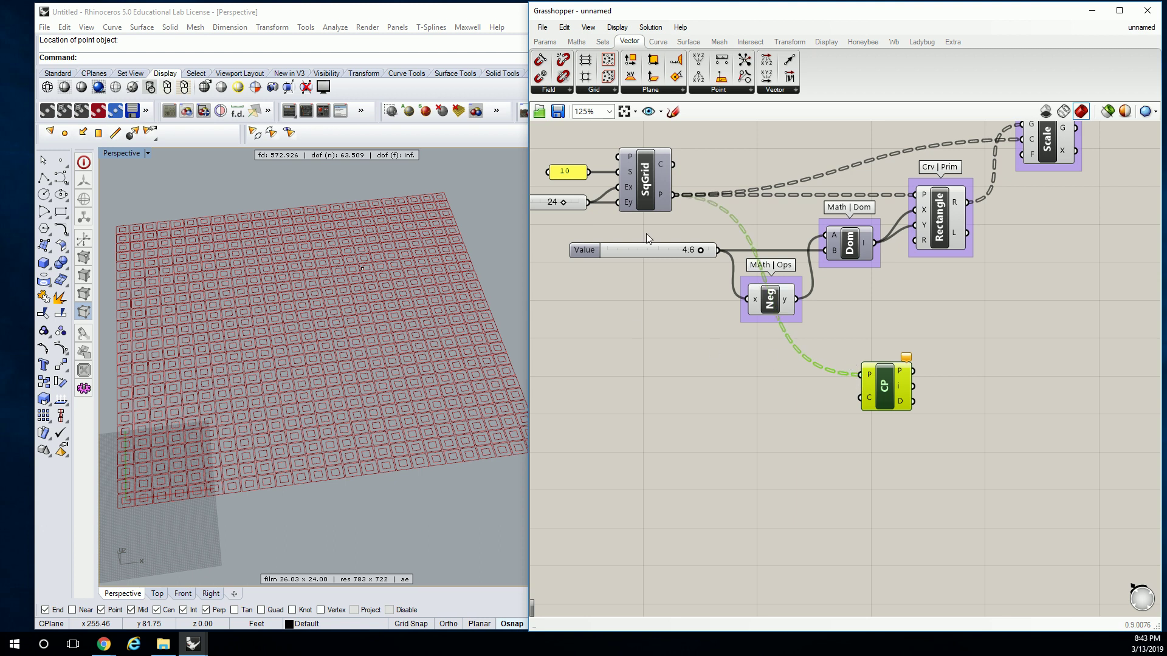
left_click(783, 381)
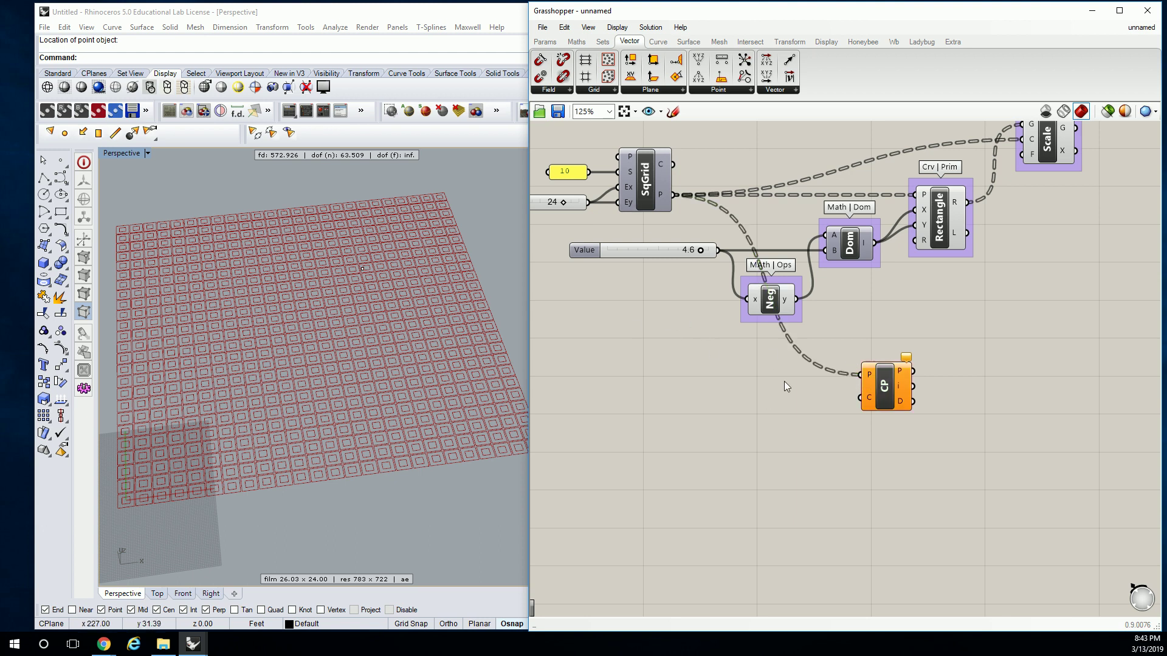
Step: Add a Point parameter beside the Closest Point component and reference the Rhino point object in it
left_click(545, 41)
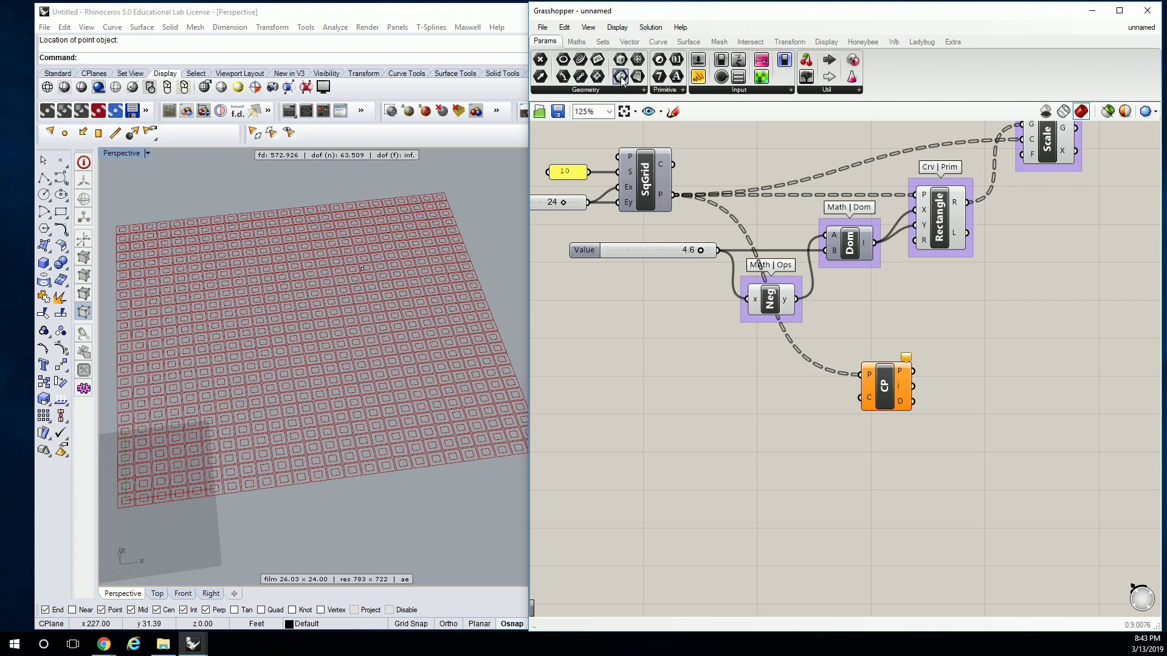
right_click(540, 61)
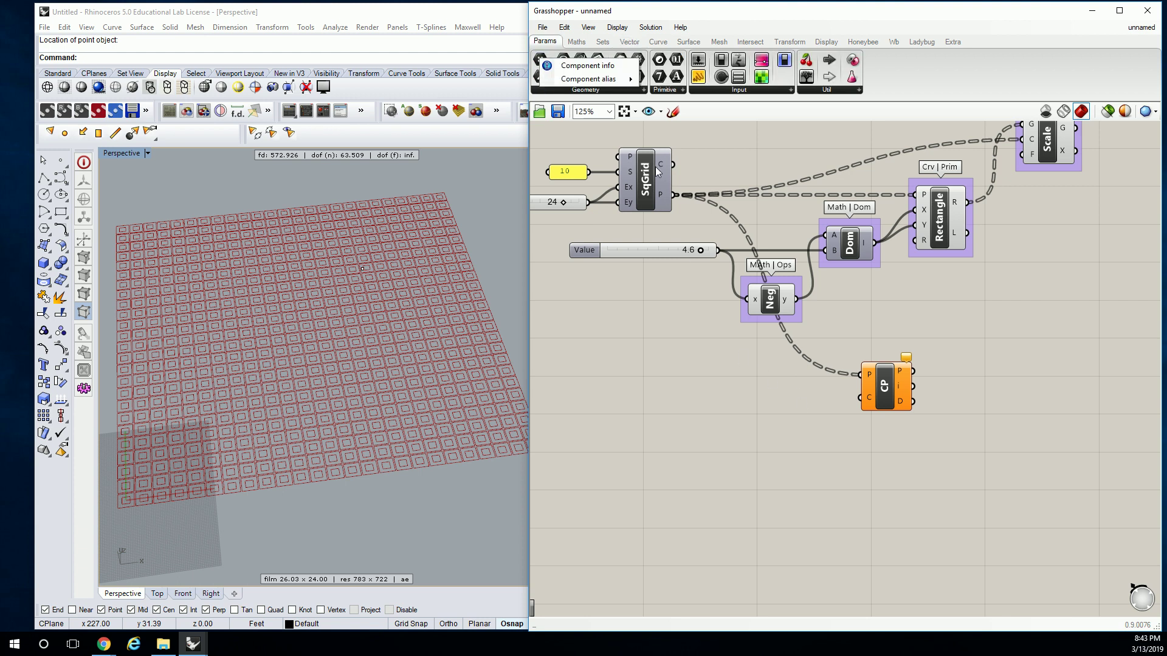
left_click(633, 118)
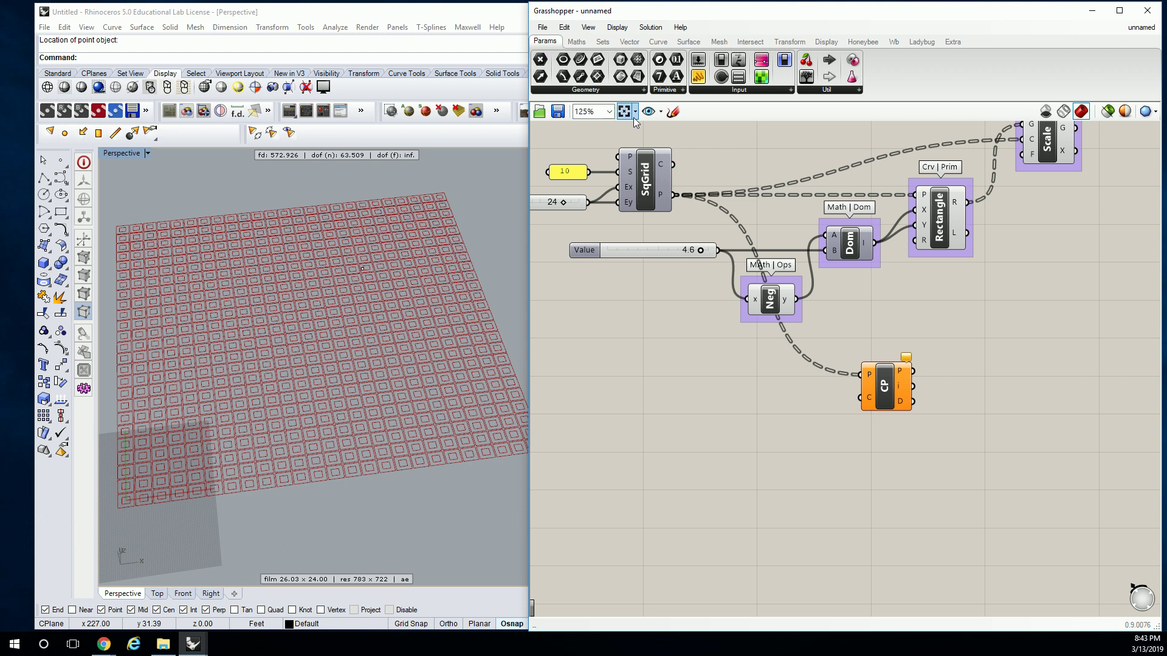
left_click_drag(540, 60, 794, 385)
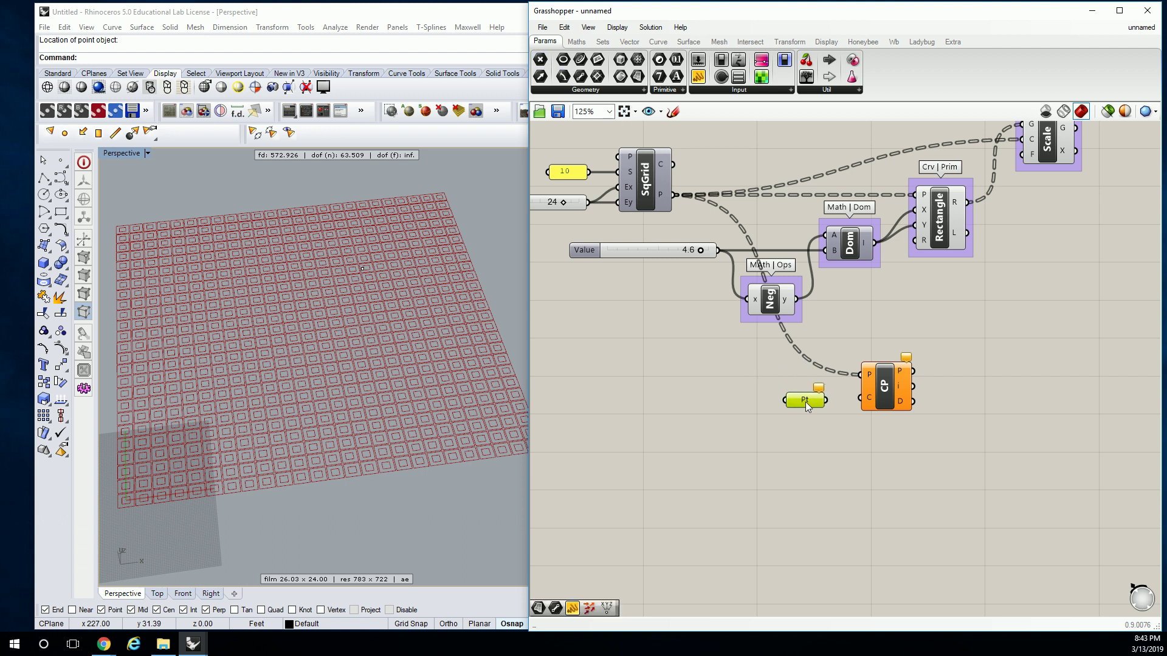
right_click(807, 396)
left_click(850, 516)
left_click(363, 268)
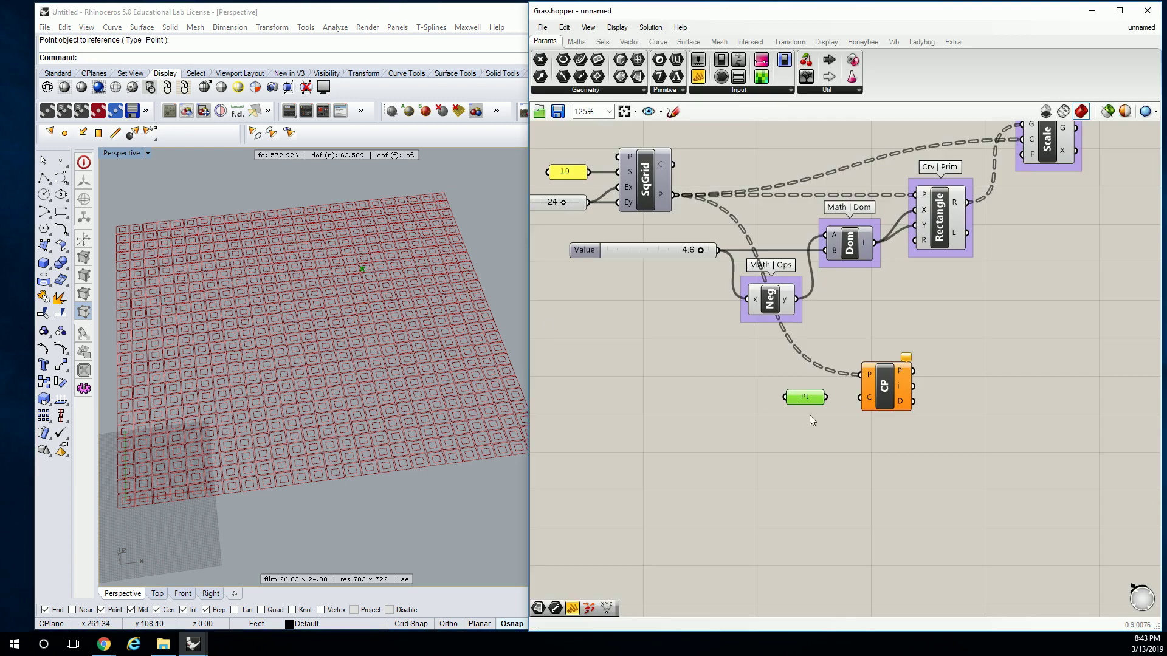
Step: Wire the Point parameter into Closest Point's C input and its D output into a new Panel
right_click_drag(938, 408, 887, 399)
left_click_drag(699, 76, 984, 416)
left_click_drag(862, 394, 920, 411)
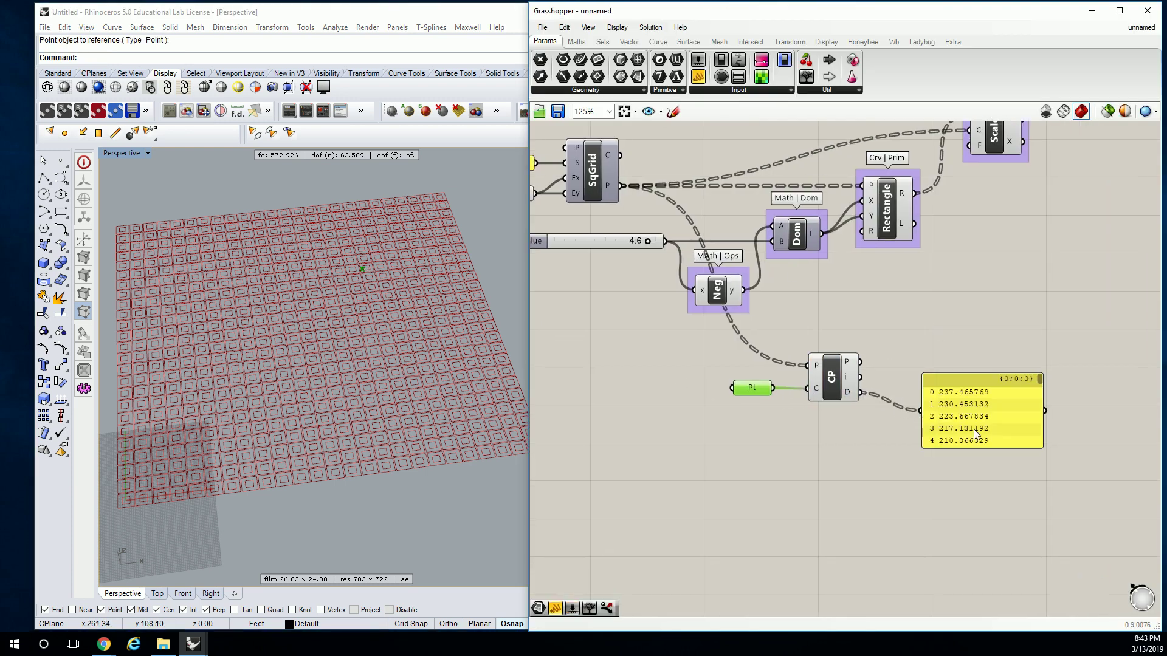
Step: Enlarge the Panel wired to Closest Point's D output and look through its list of distances
right_click_drag(1025, 453, 918, 406)
left_click_drag(934, 399, 1051, 616)
right_click_drag(989, 500, 965, 426)
scroll(966, 423, "up", 2)
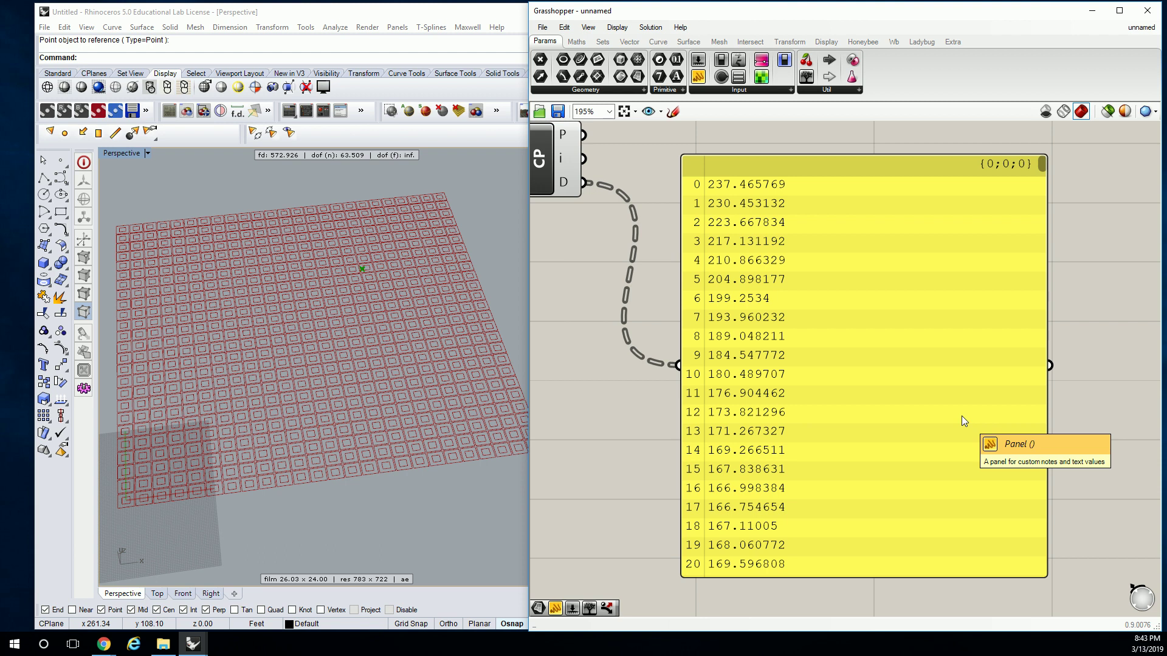
left_click_drag(1041, 167, 1082, 458)
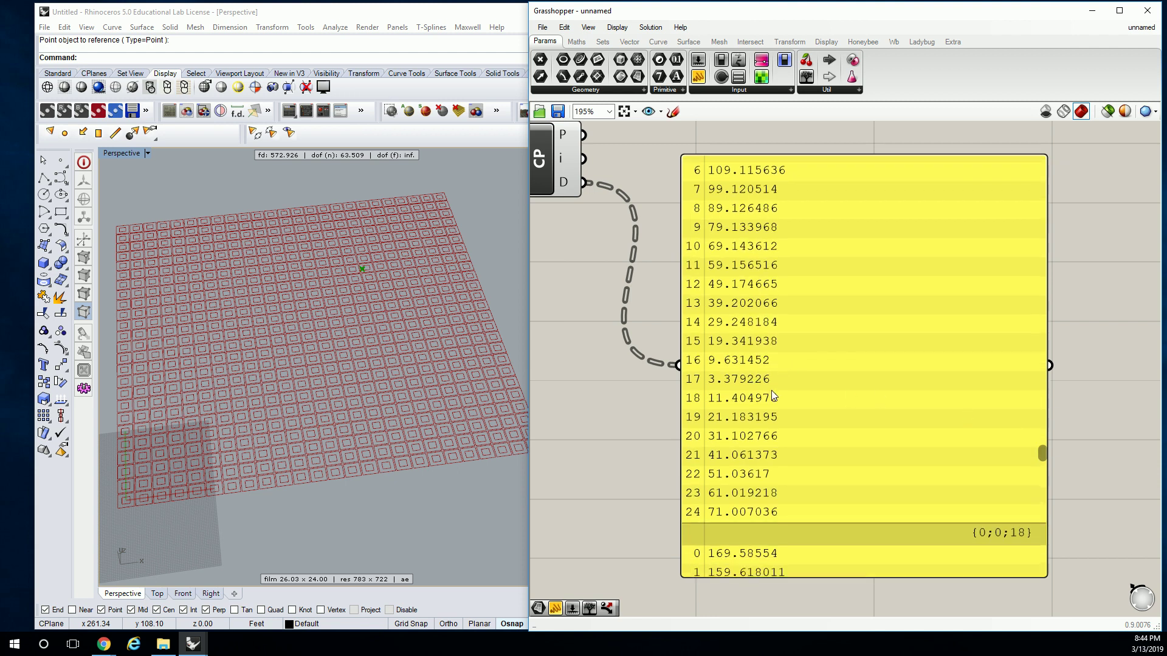
Step: Delete the Panel wired to Closest Point's D output
right_click_drag(813, 206, 950, 317)
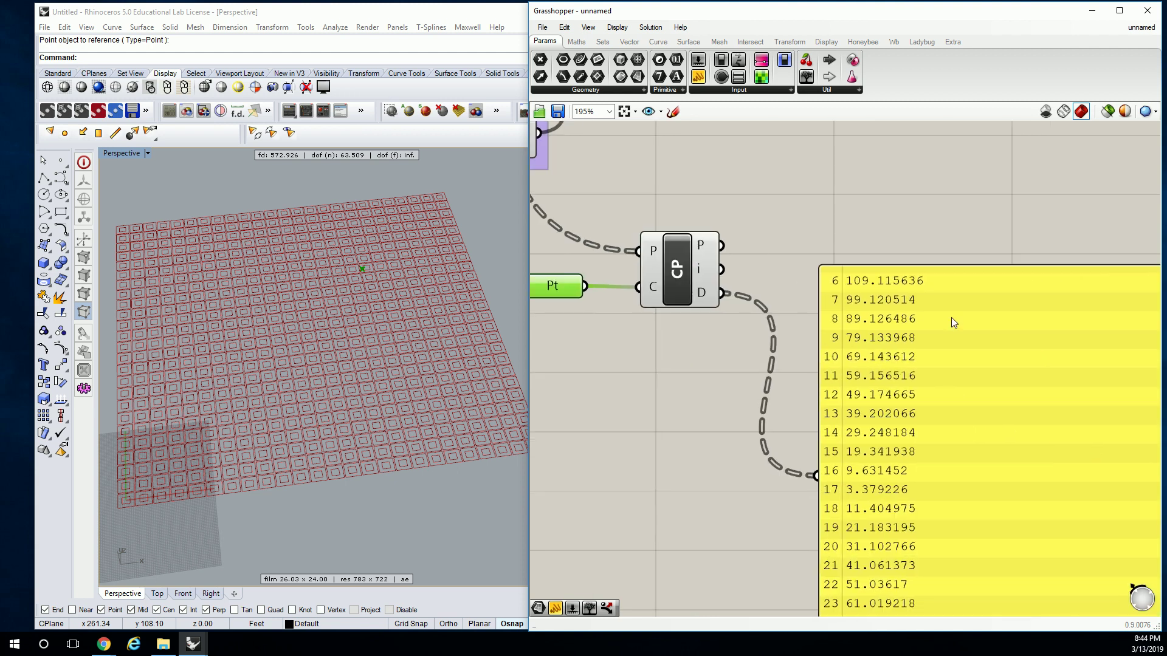
left_click(951, 319)
key("Delete")
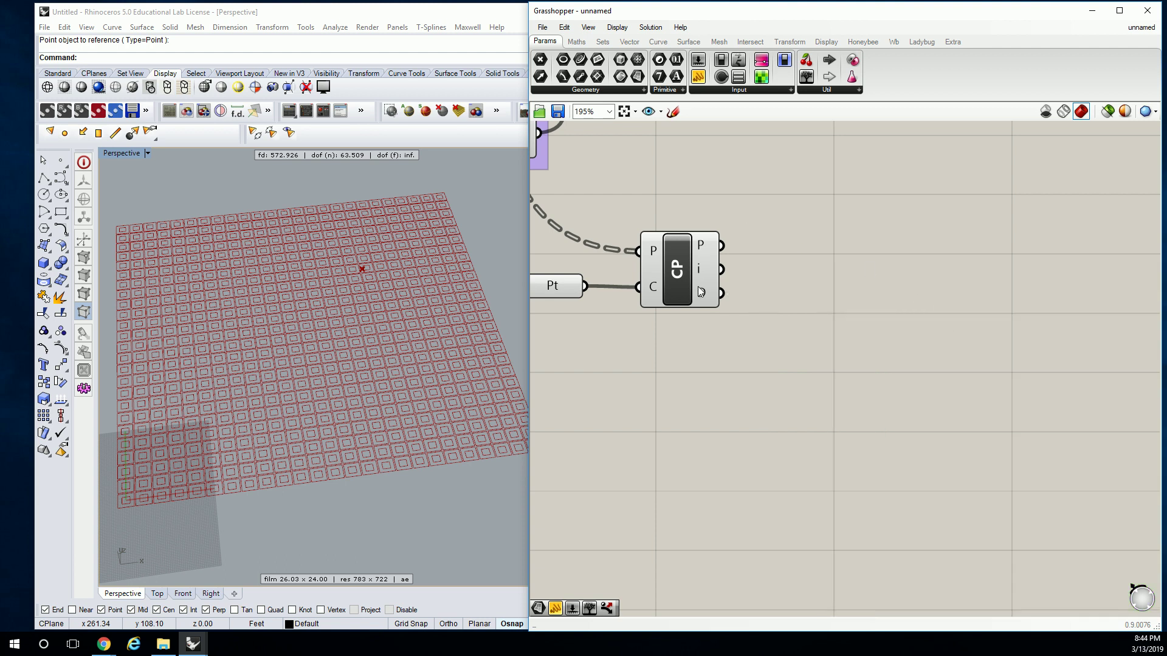
Step: Flatten SqGrid's P output and check the resulting list structure at Closest Point's D output
mouse_move(711, 292)
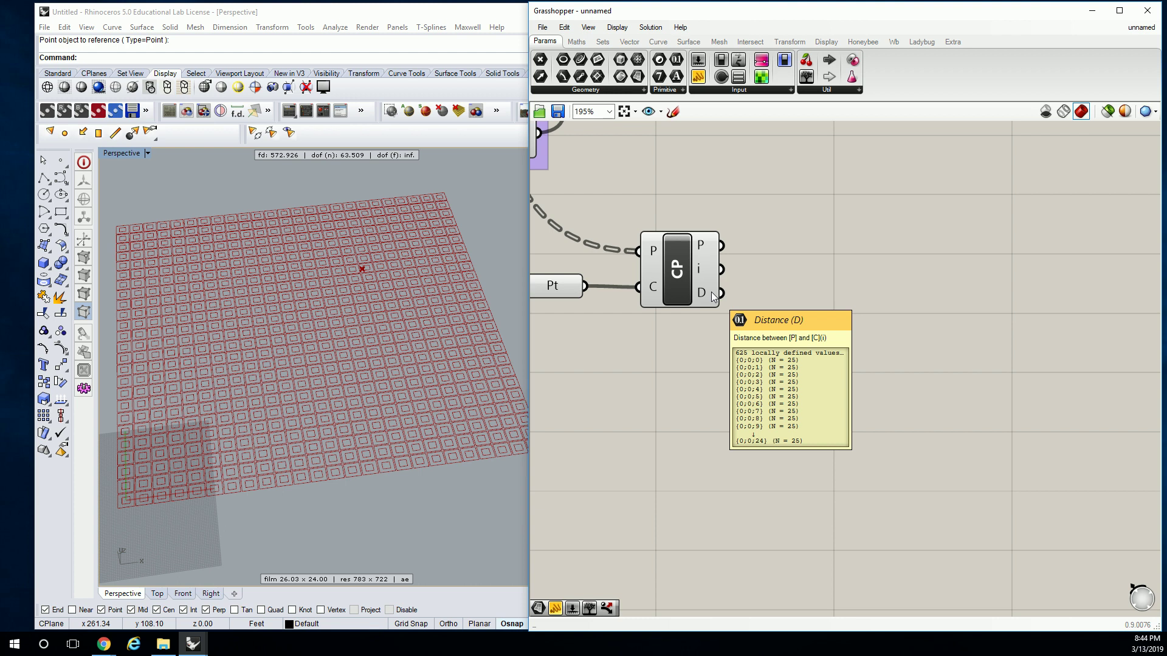
scroll(711, 291, "down", 5)
scroll(835, 209, "up", 2)
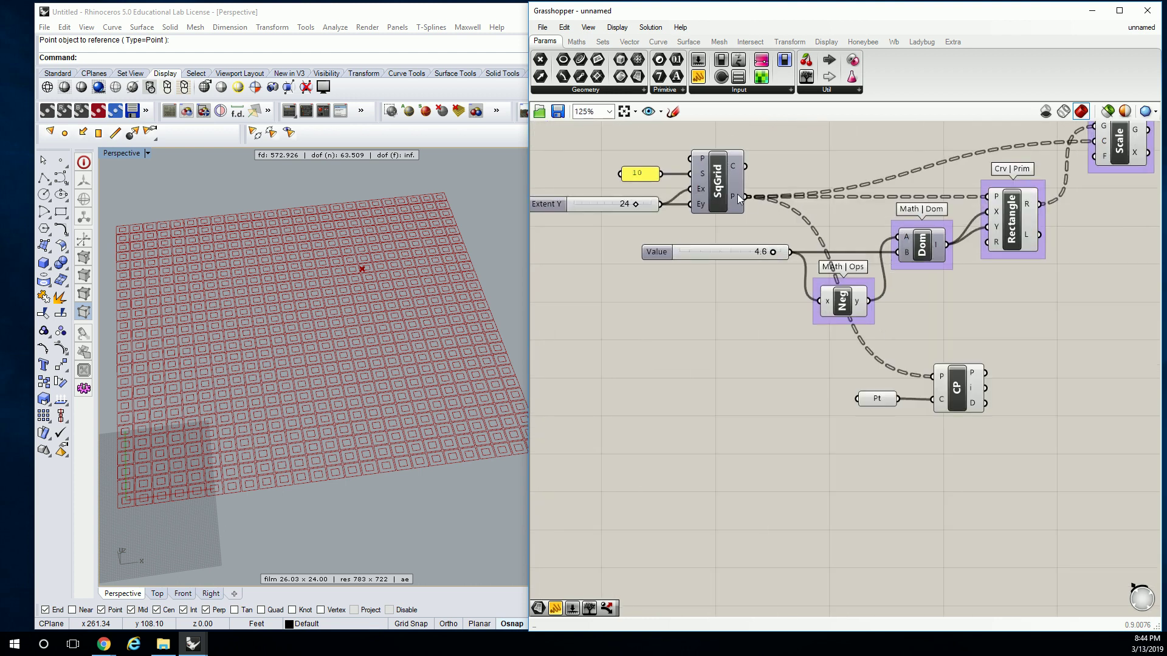
right_click(734, 197)
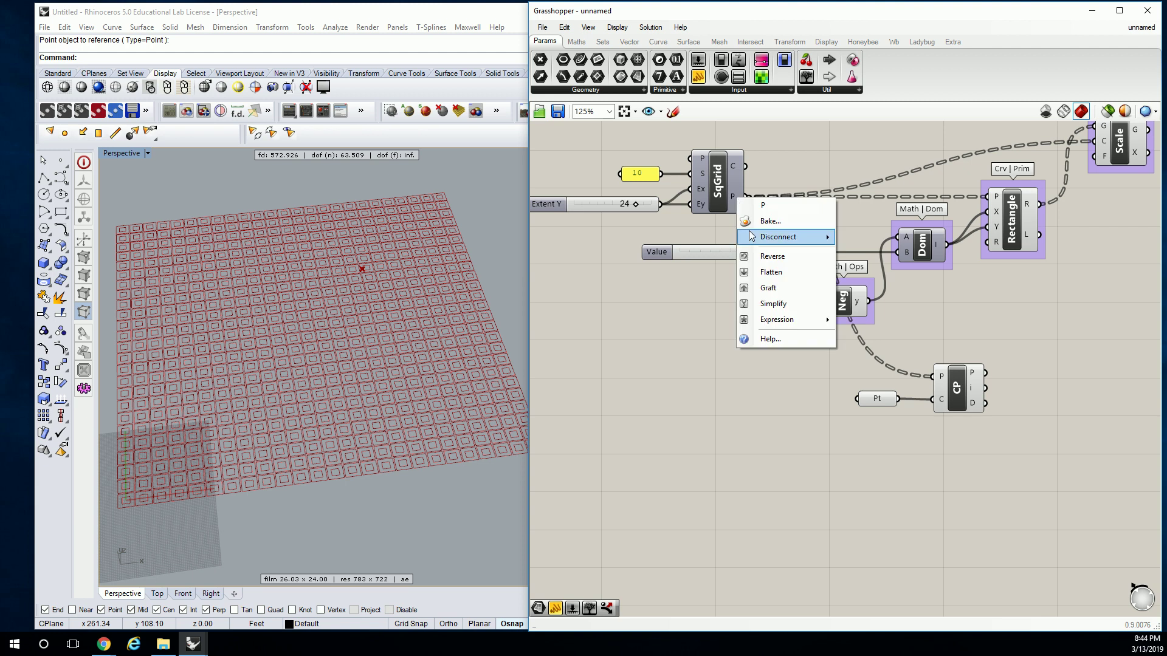
left_click(784, 271)
right_click_drag(981, 399, 840, 376)
mouse_move(834, 387)
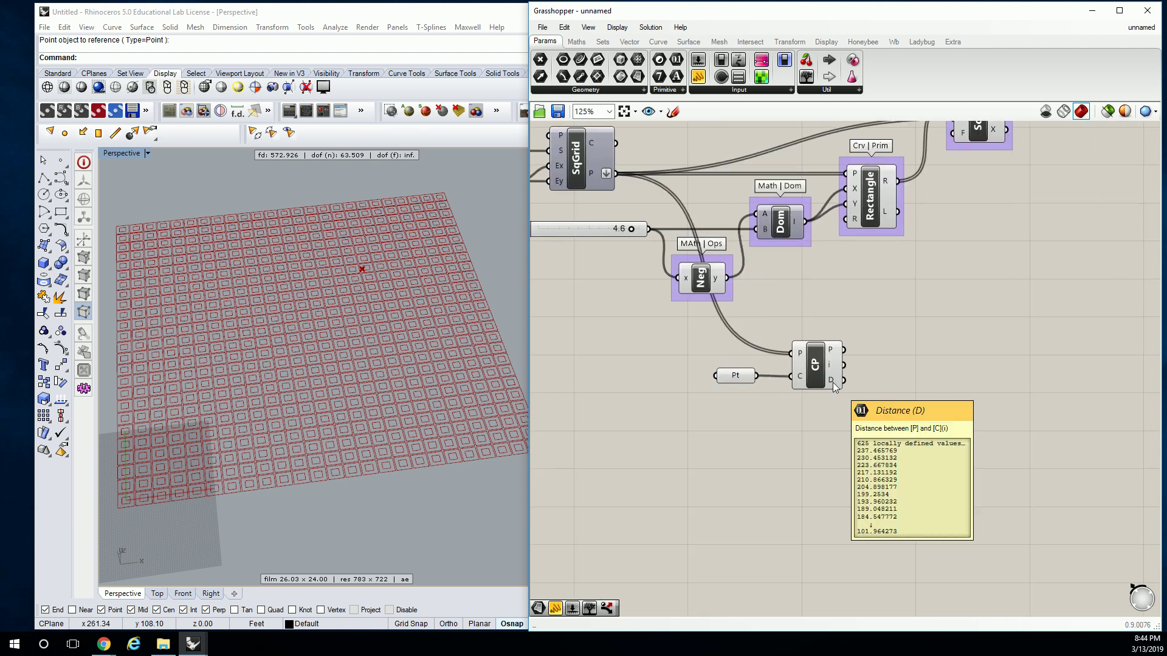
Step: Put the Closest Point component in its own group
scroll(845, 364, "right", 3)
scroll(845, 365, "up", 2)
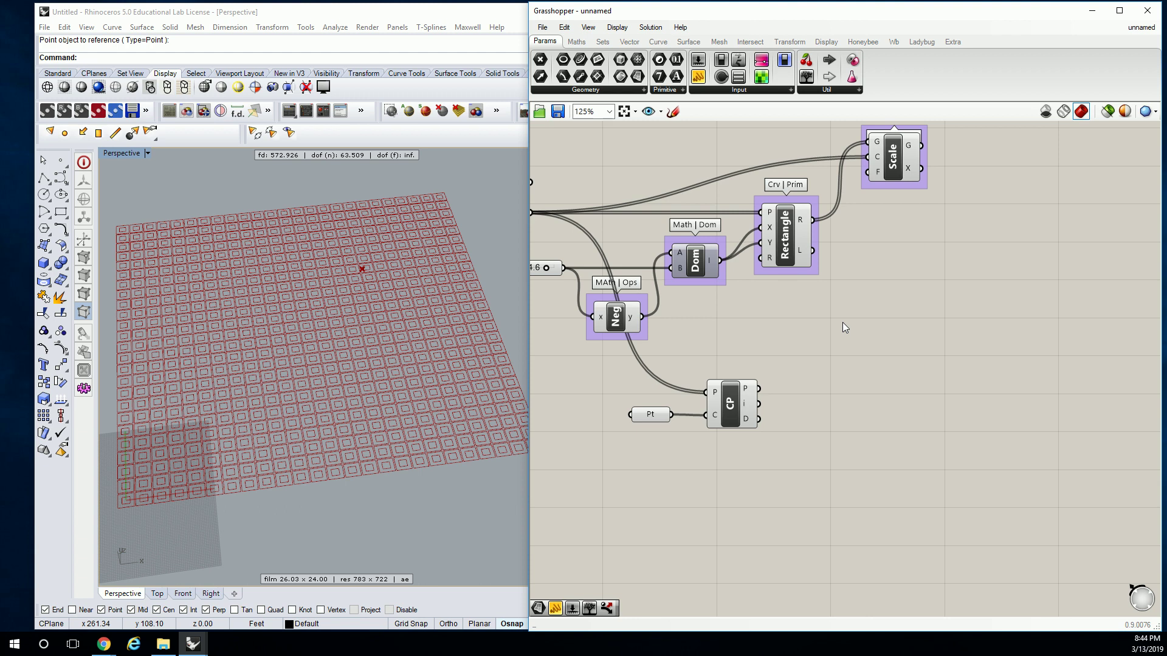
scroll(776, 329, "up", 1)
left_click(716, 421)
key("ctrl+g")
left_click(732, 359)
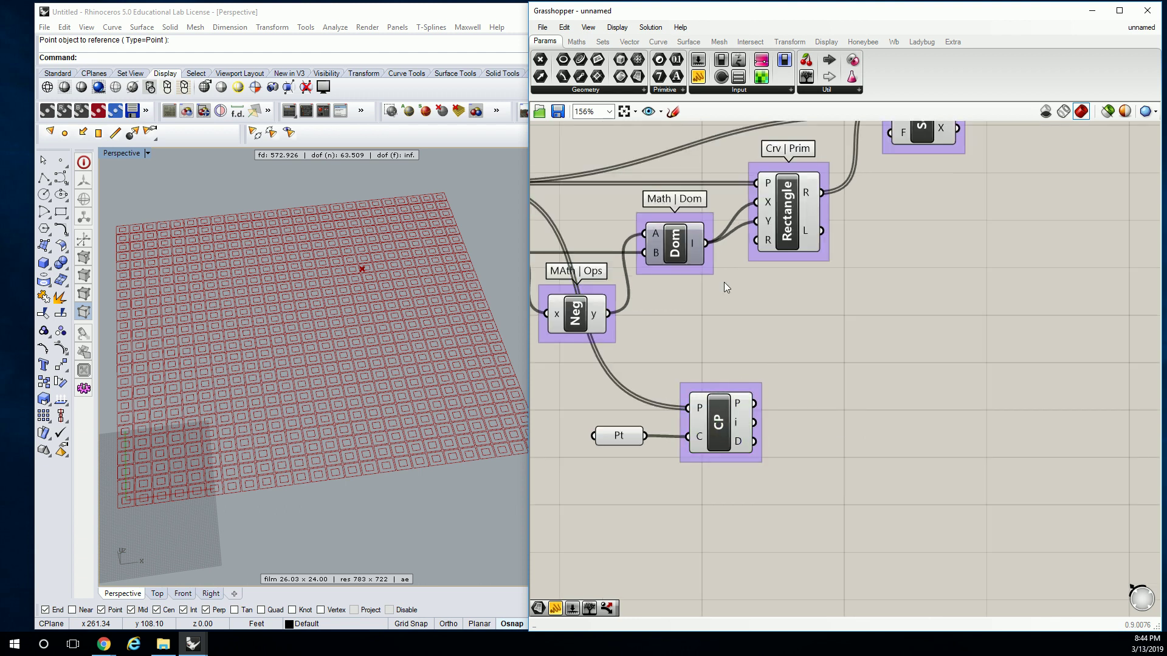
Step: Label the Closest Point group "Vect | Pt" and nudge the component slightly towards the Point parameter
left_click(633, 43)
left_click(740, 90)
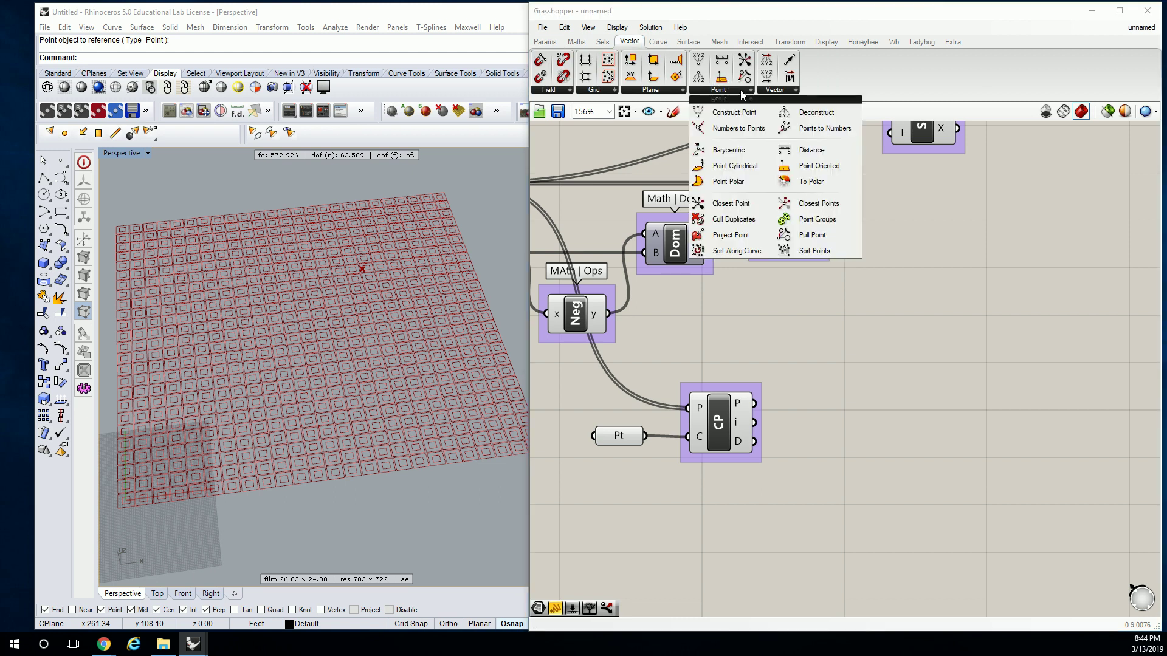
right_click(754, 392)
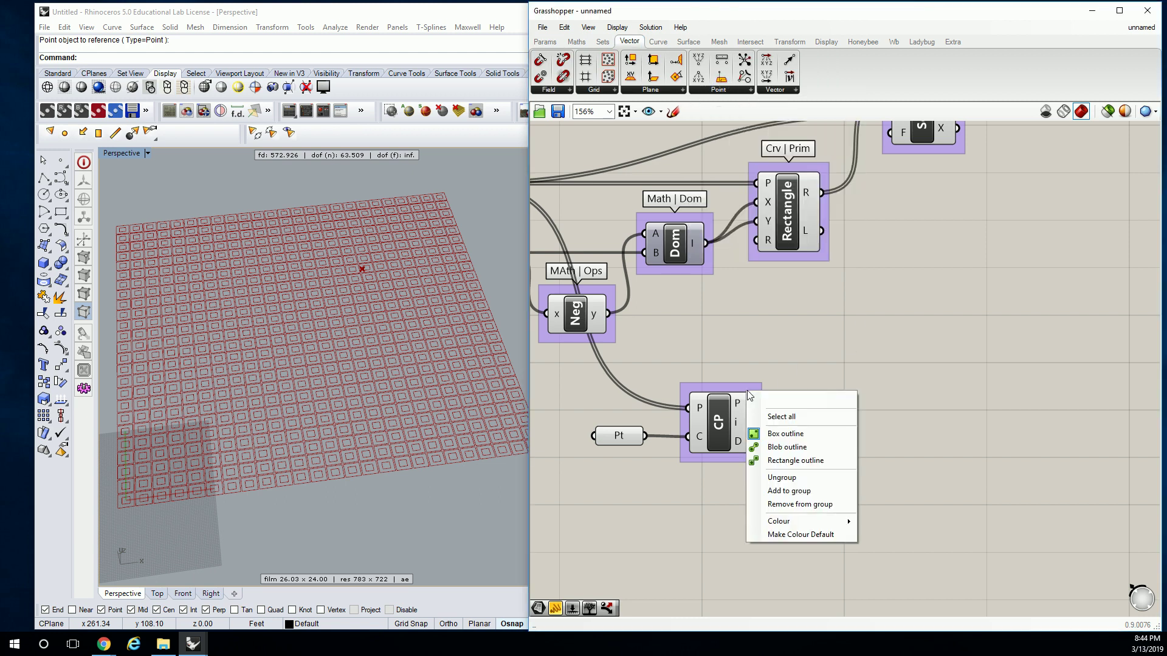
type("Vect | Pt")
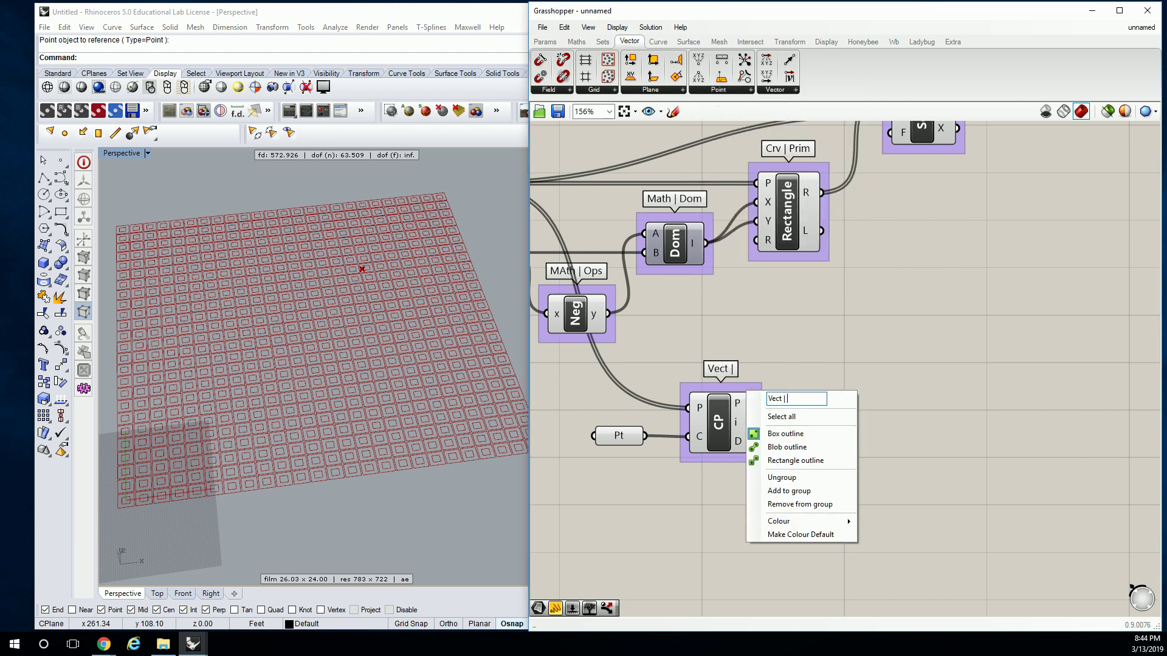
left_click(815, 337)
right_click_drag(816, 338, 934, 343)
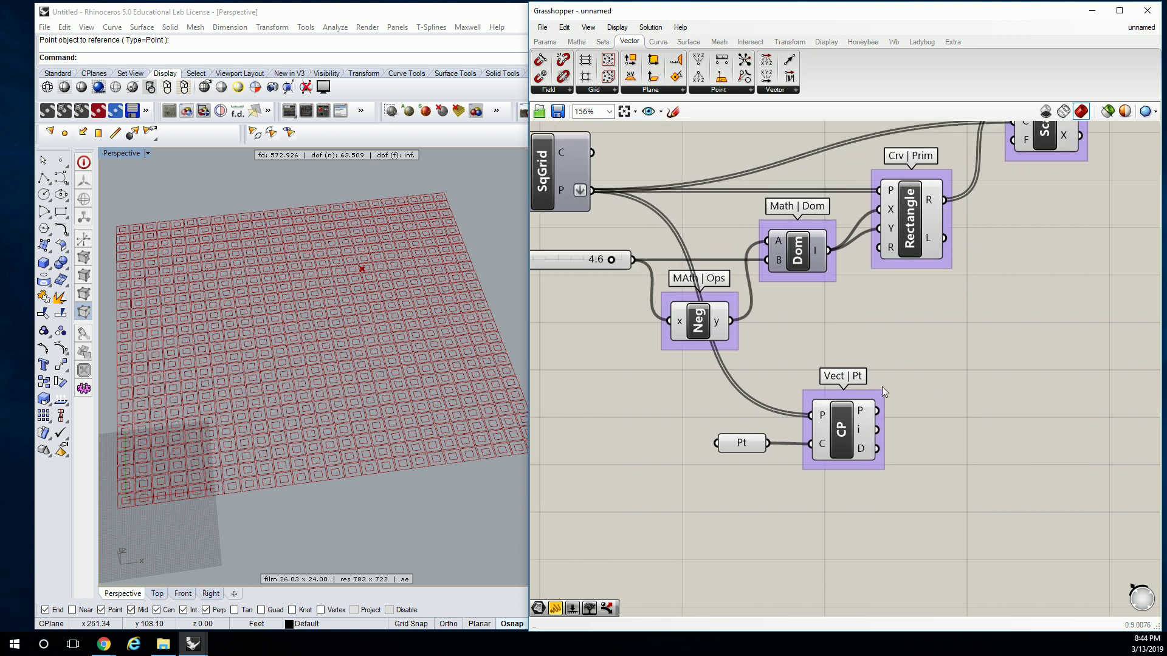
left_click(842, 428)
left_click(889, 312)
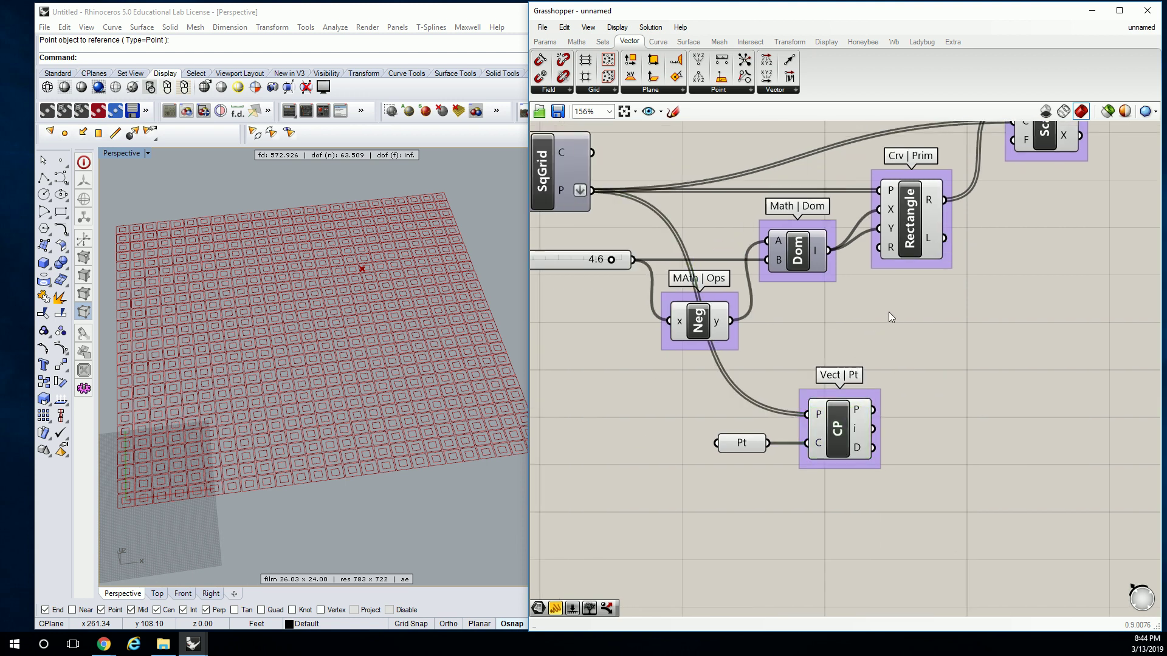
Step: Add a Remap Numbers component beside the Closest Point component, below Rectangle
scroll(889, 312, "down", 2)
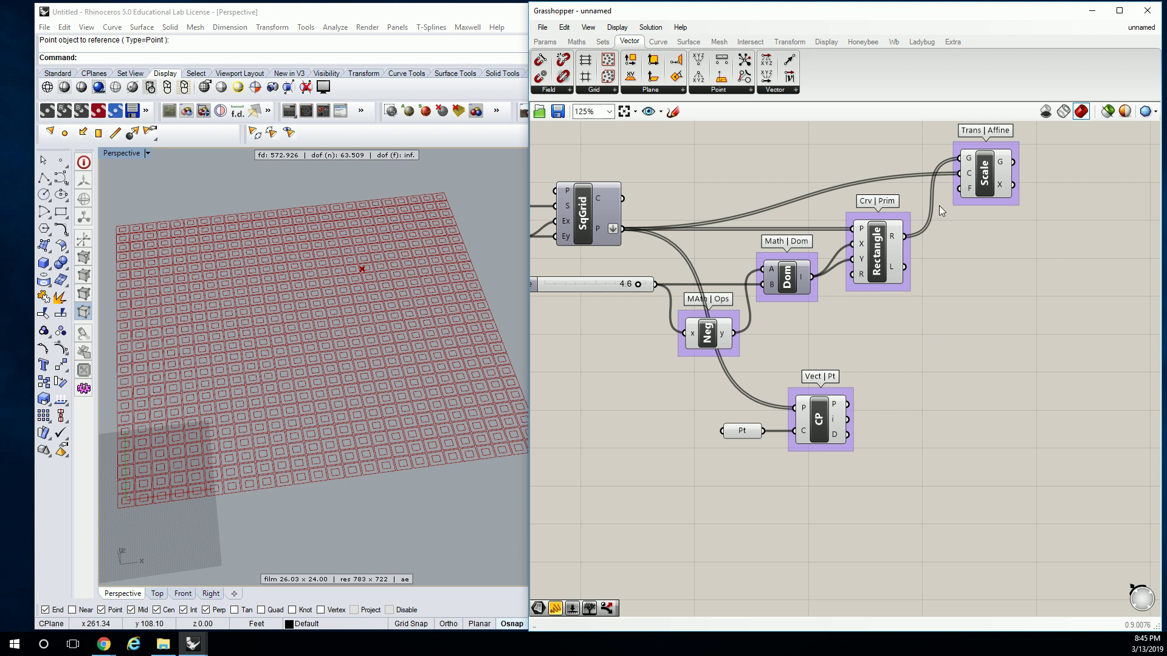
mouse_move(971, 189)
right_click_drag(867, 406, 843, 406)
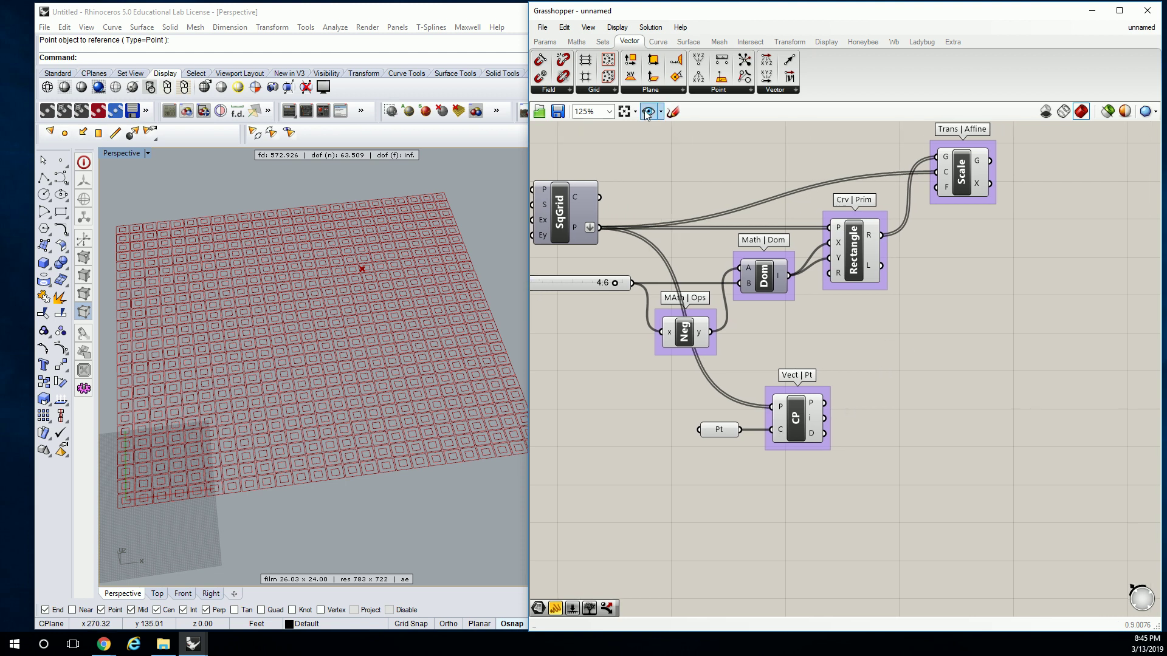
left_click(576, 41)
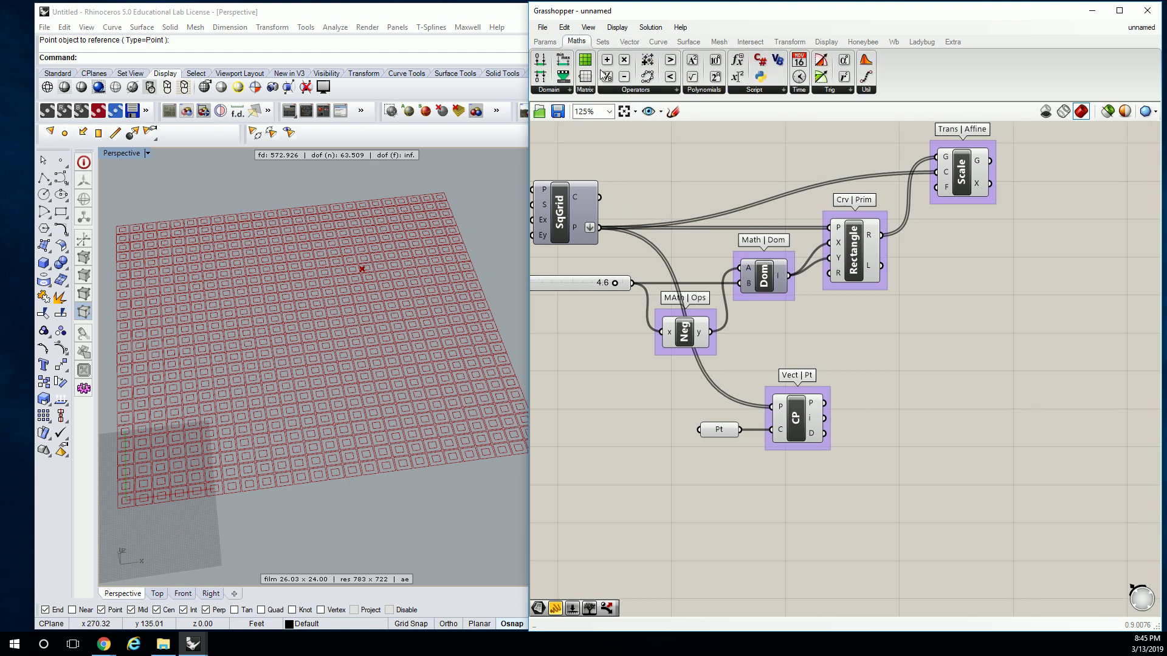
left_click(563, 92)
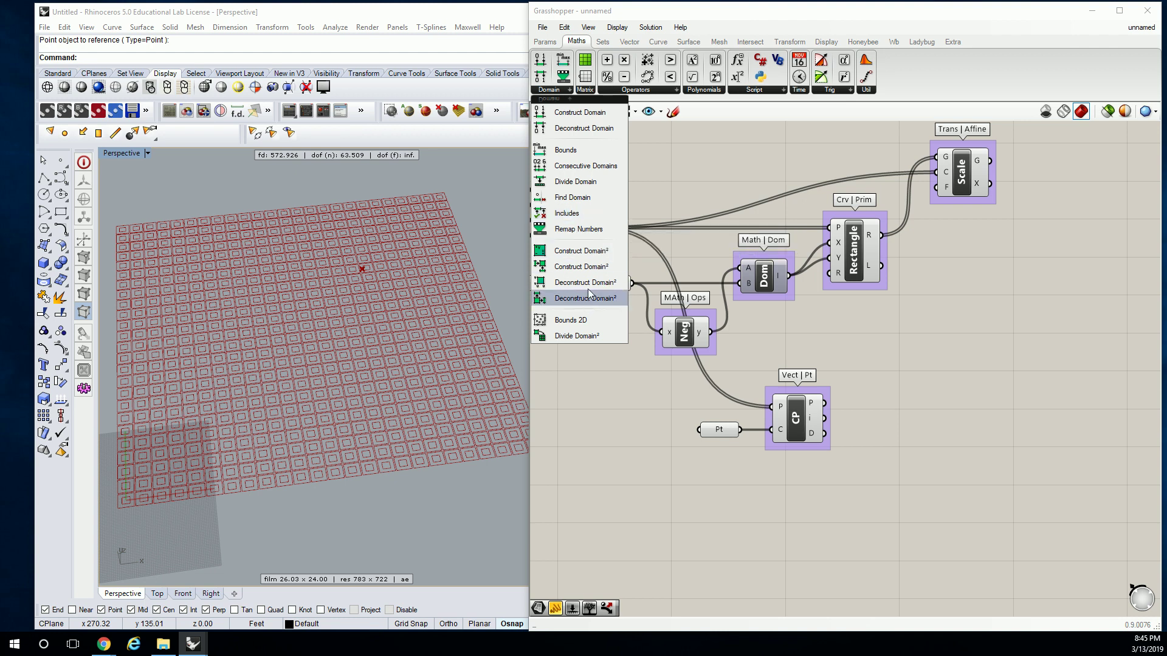
left_click(580, 230)
left_click(905, 370)
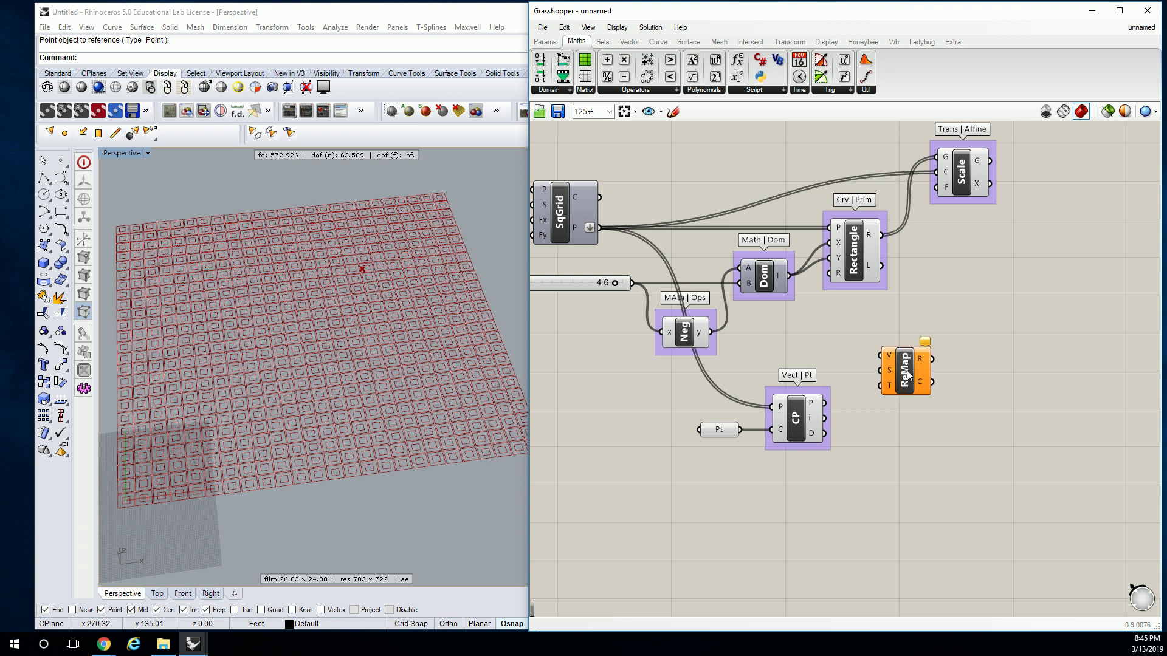
Step: Group the Remap Numbers component and label the group "Math | Dom"
left_click(915, 327)
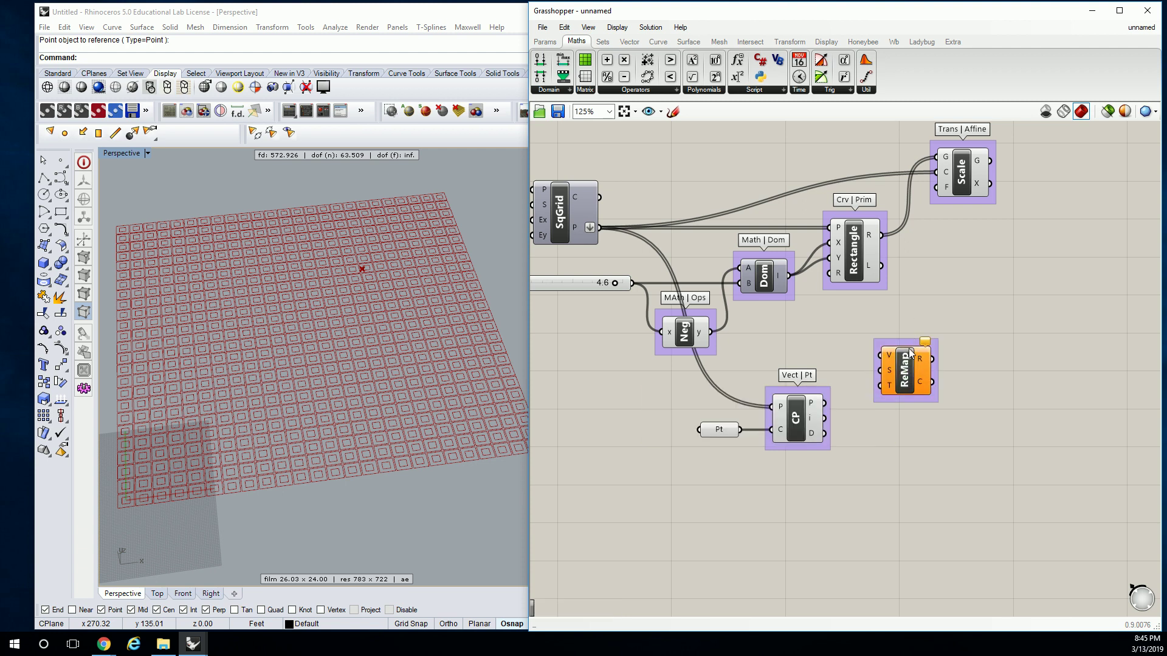
scroll(910, 337, "up", 4)
right_click(909, 340)
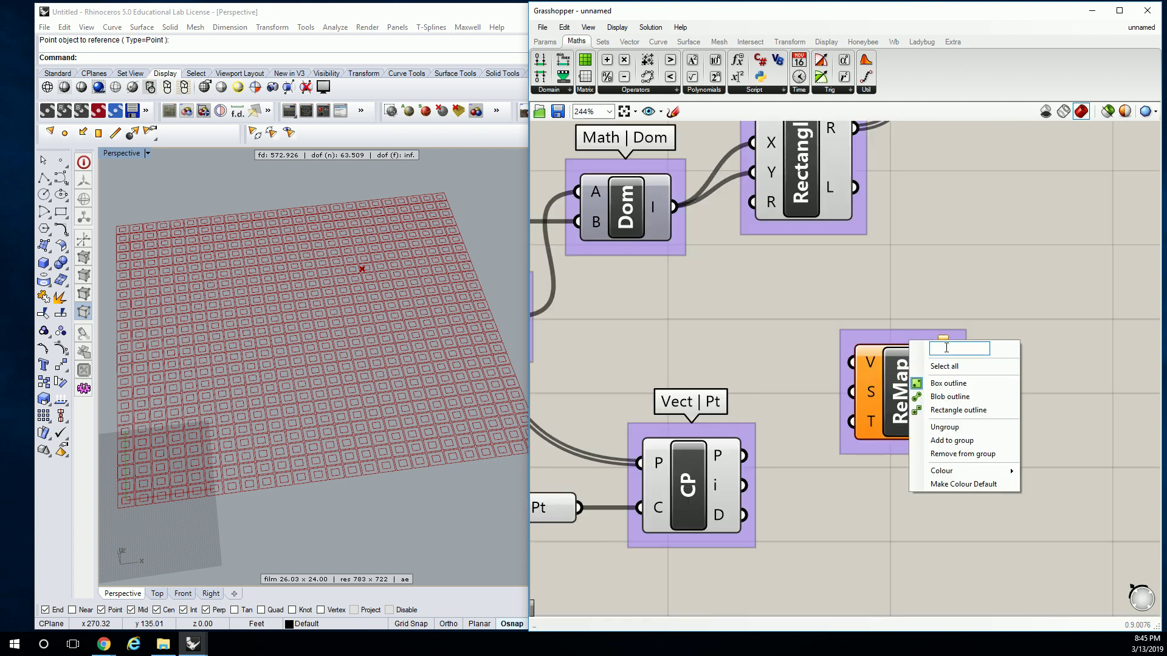
type("Math | Dom")
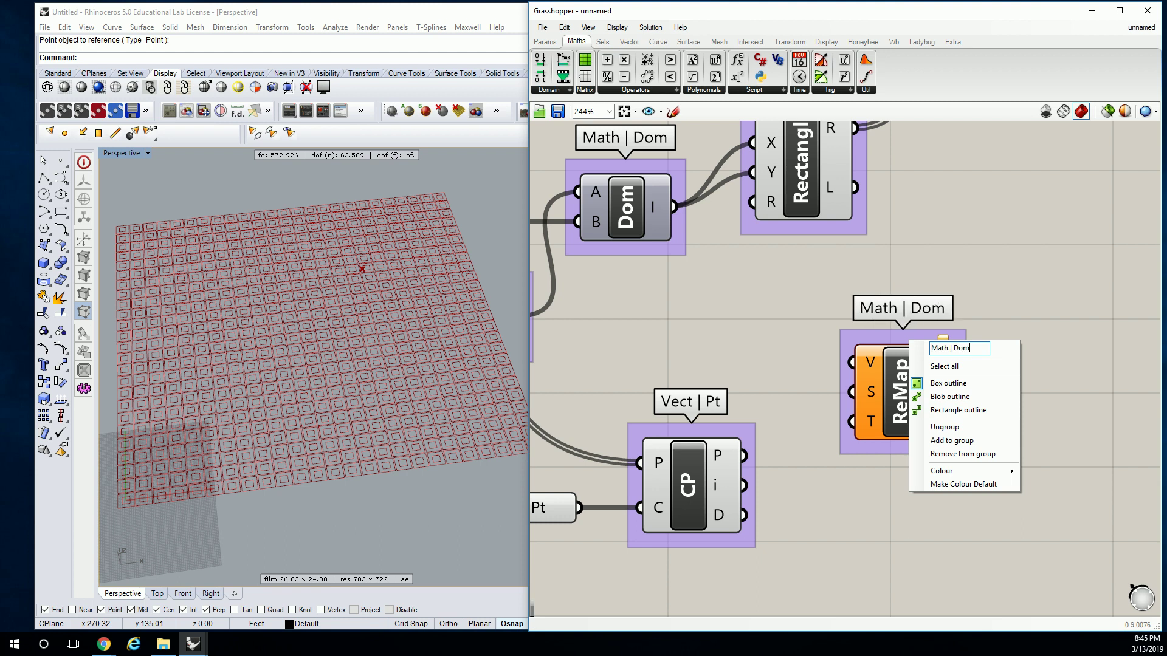
left_click(997, 249)
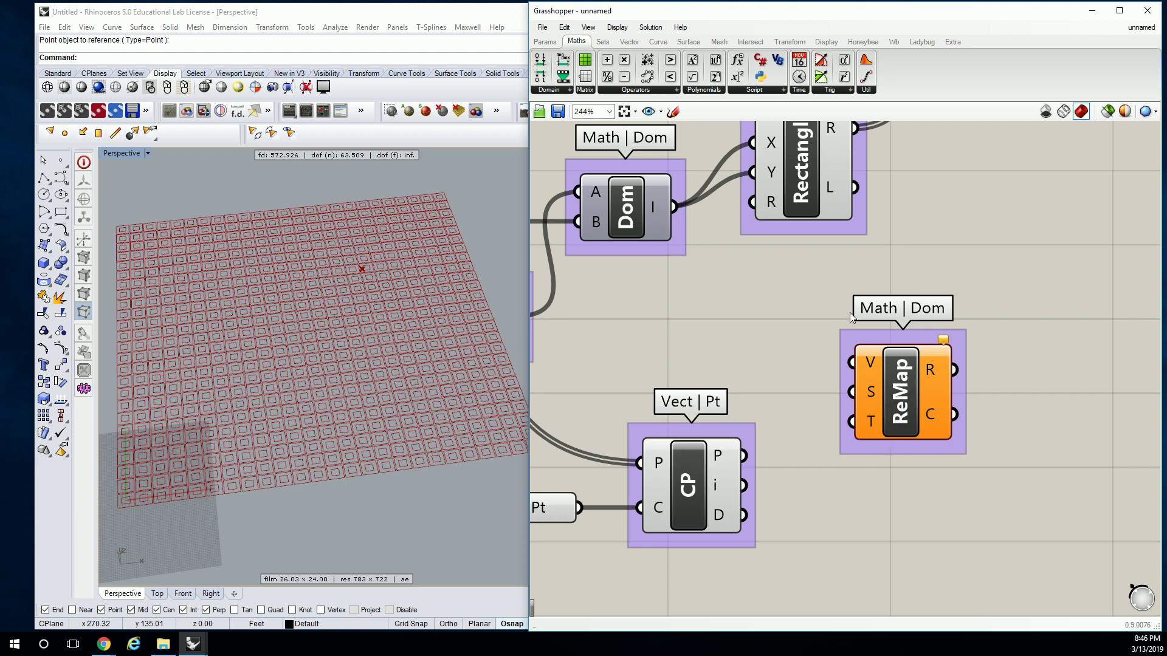
Step: Wire Closest Point's D output into Remap Numbers' V input and into the N input of a new Bounds component
scroll(849, 312, "down", 4)
mouse_move(775, 245)
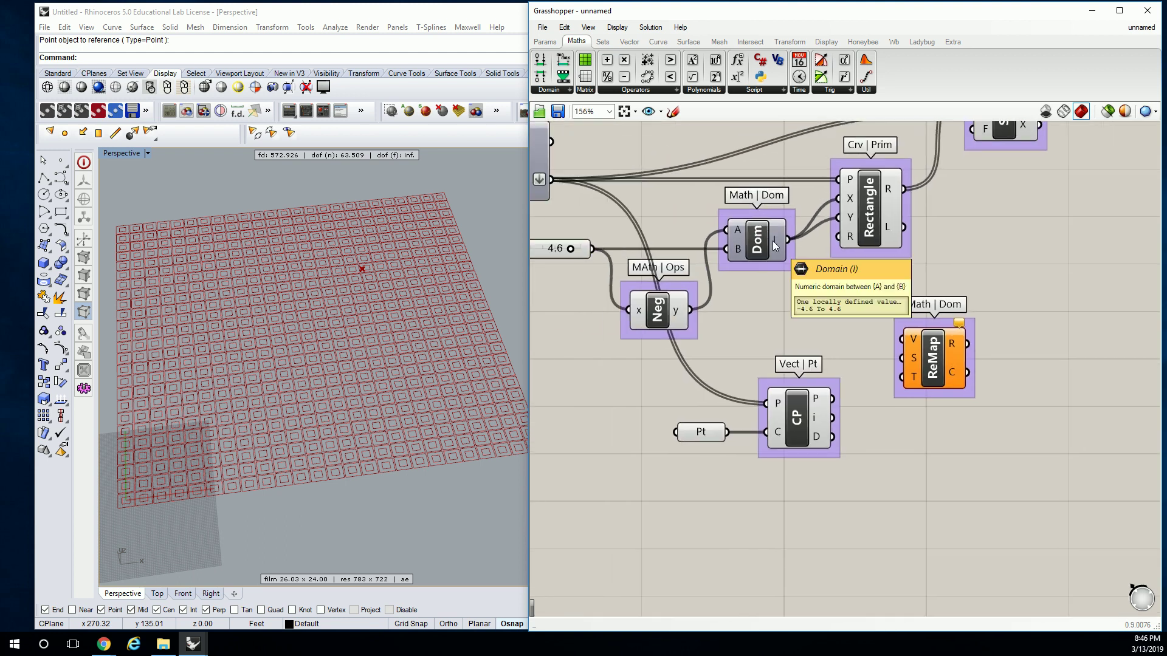
scroll(881, 312, "up", 1)
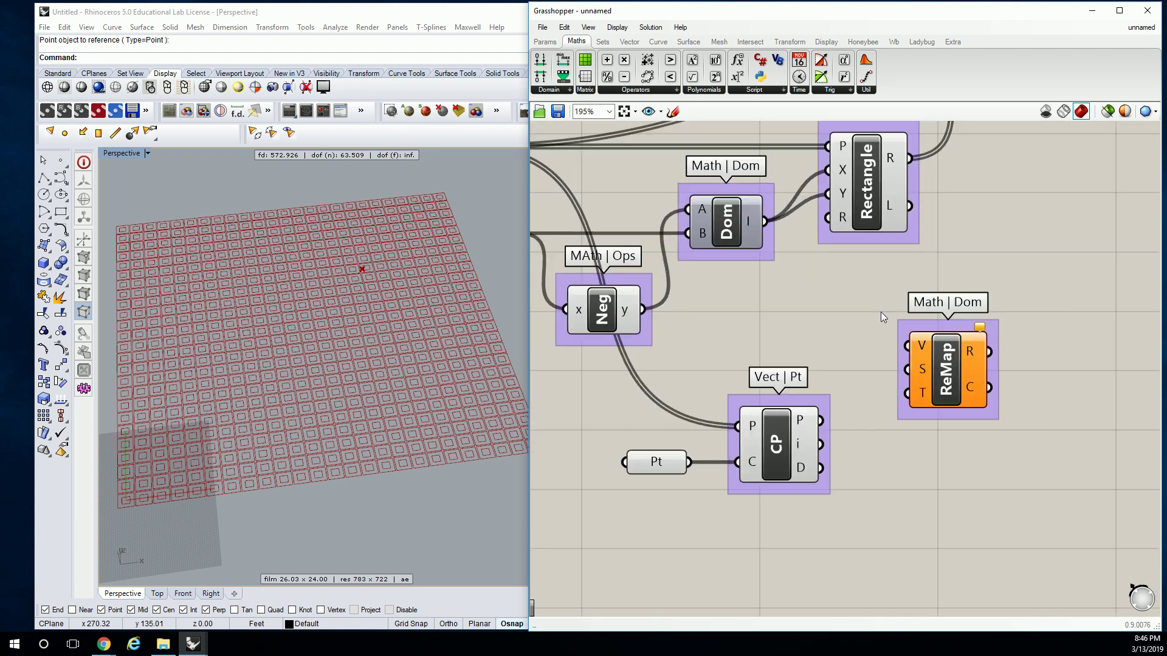
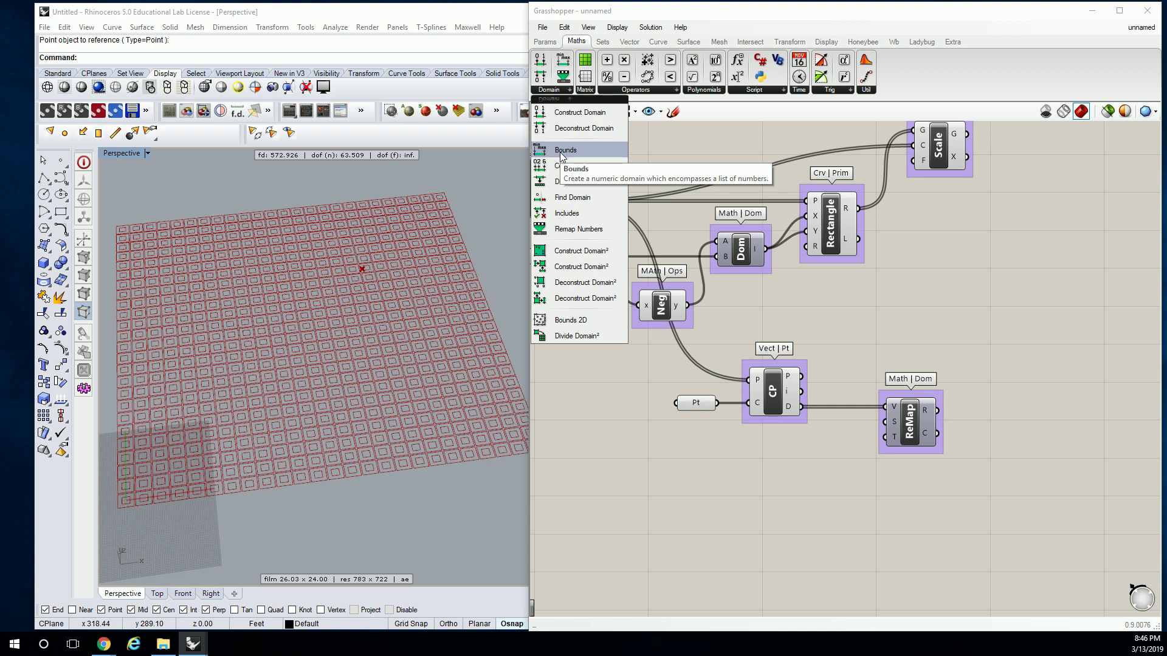
left_click(560, 155)
left_click(825, 443)
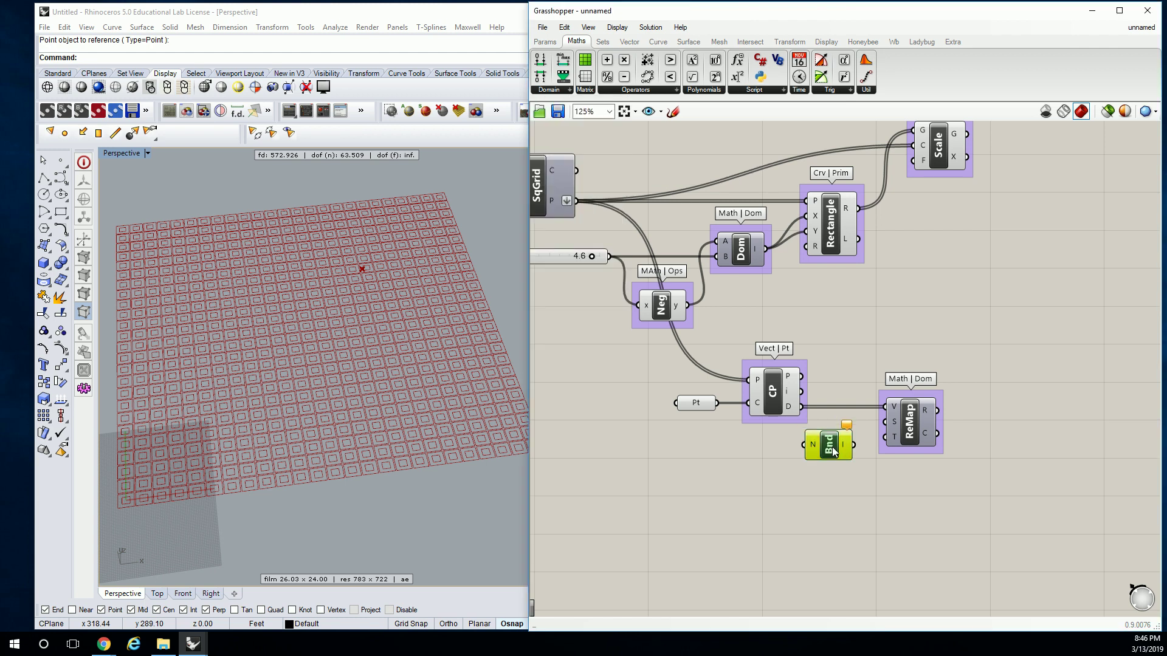
left_click_drag(802, 408, 810, 445)
Step: Position Bounds between Closest Point and Remap Numbers, and wire its I output into Remap Numbers' S input
left_click_drag(891, 439, 936, 429)
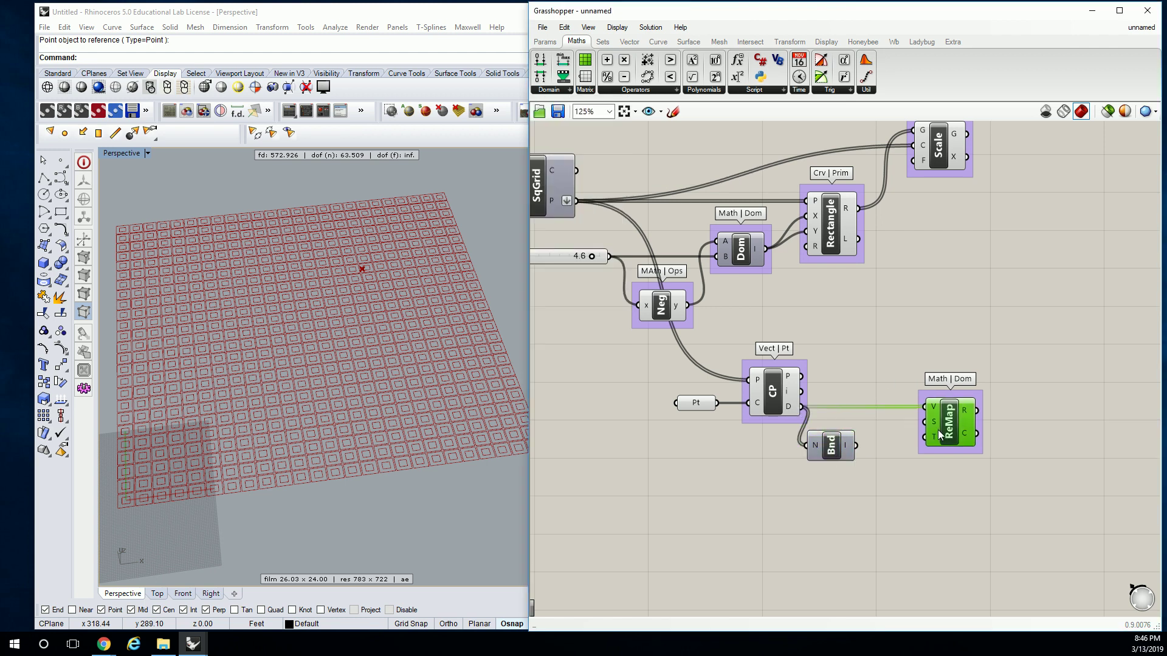
left_click_drag(828, 450, 853, 436)
mouse_move(873, 437)
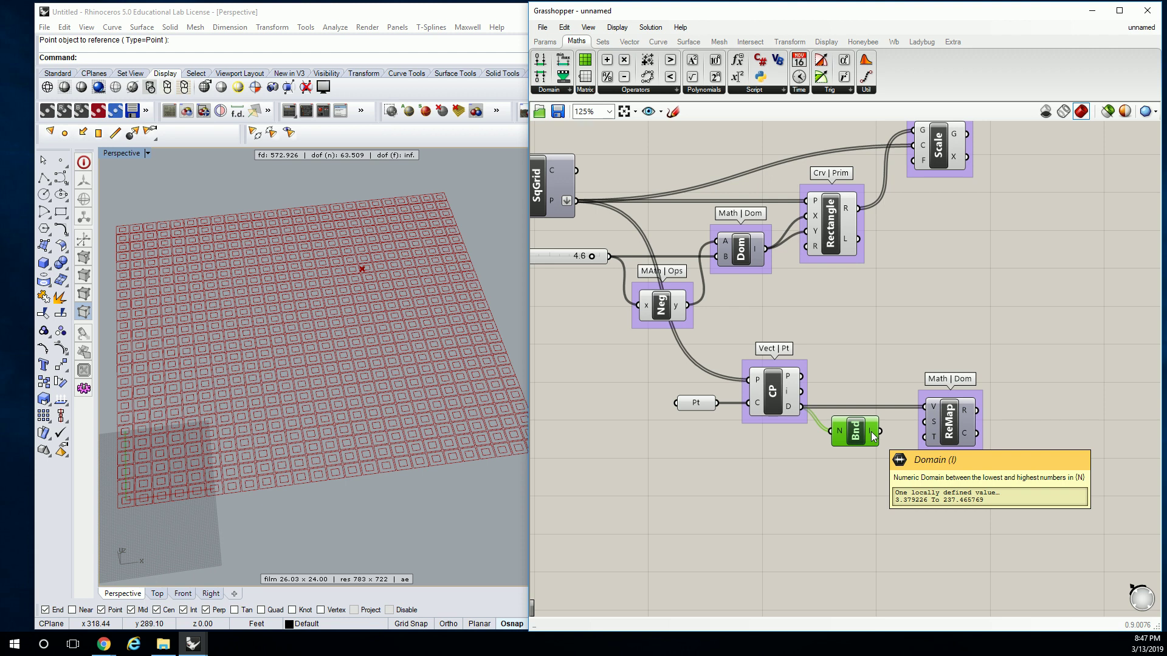
left_click_drag(880, 432, 866, 378)
Step: Label the Bounds component's group "Math | Dom" and nudge Remap Numbers slightly closer to Bounds
right_click(867, 355)
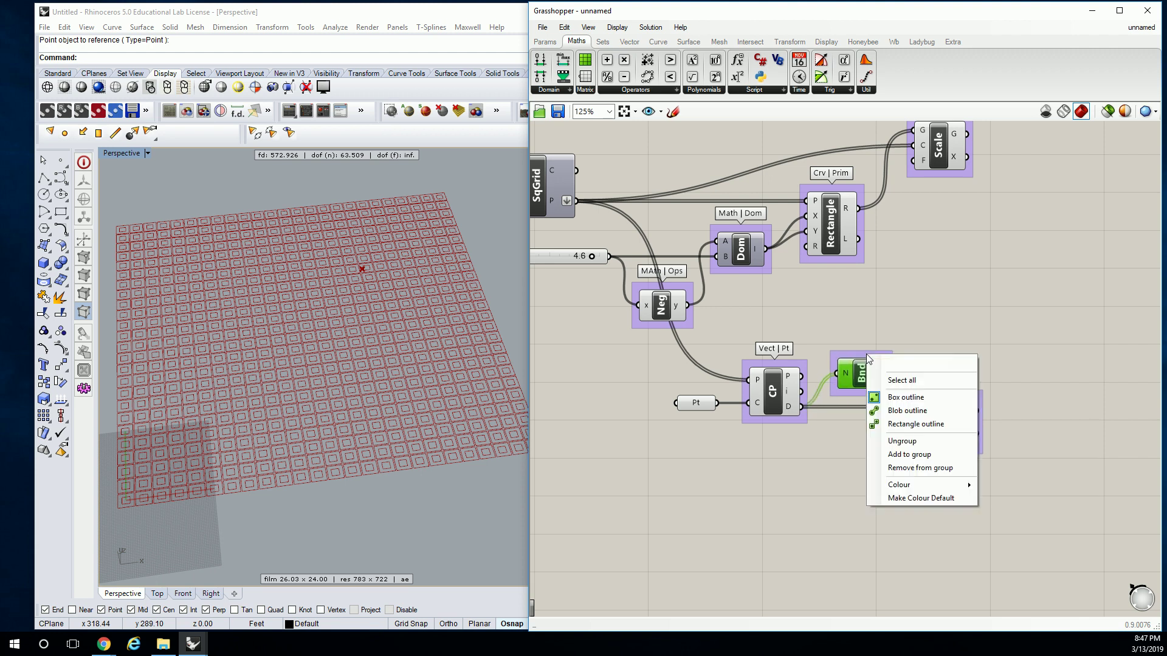
type("Math | Dom")
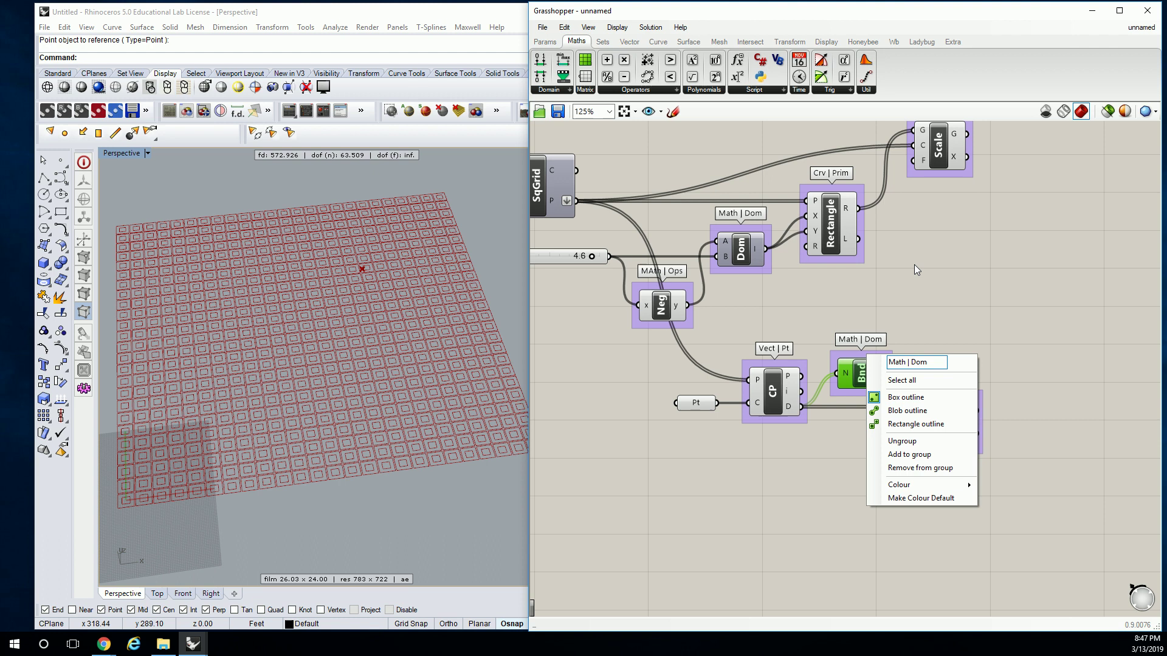
key("Return")
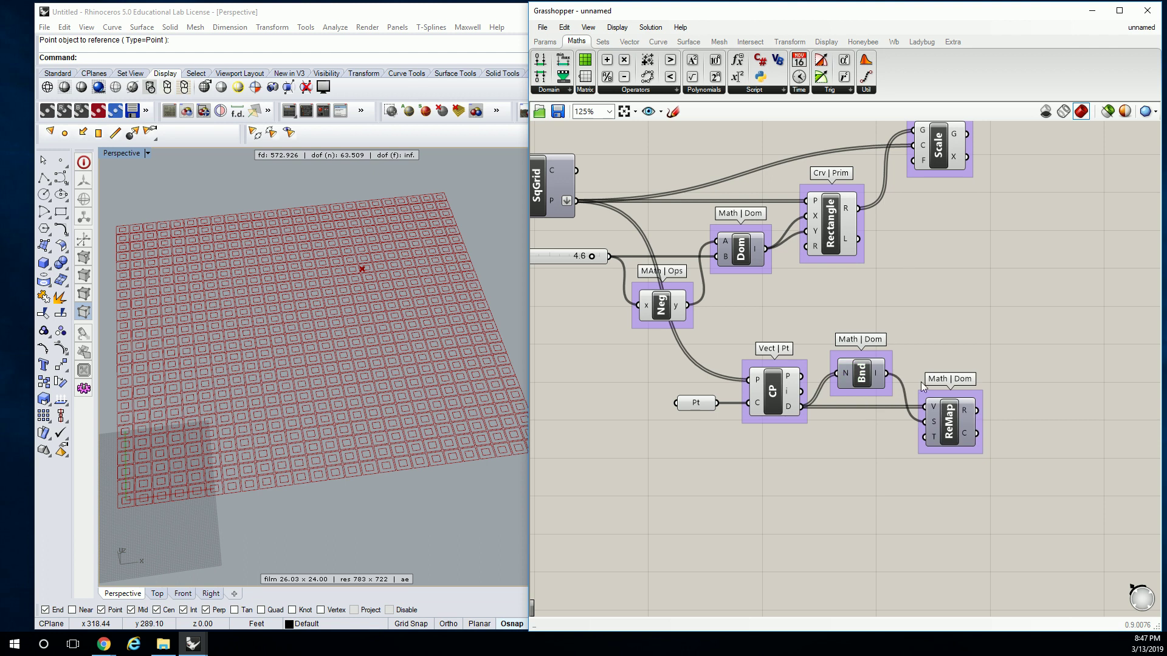
left_click(945, 423)
mouse_move(927, 439)
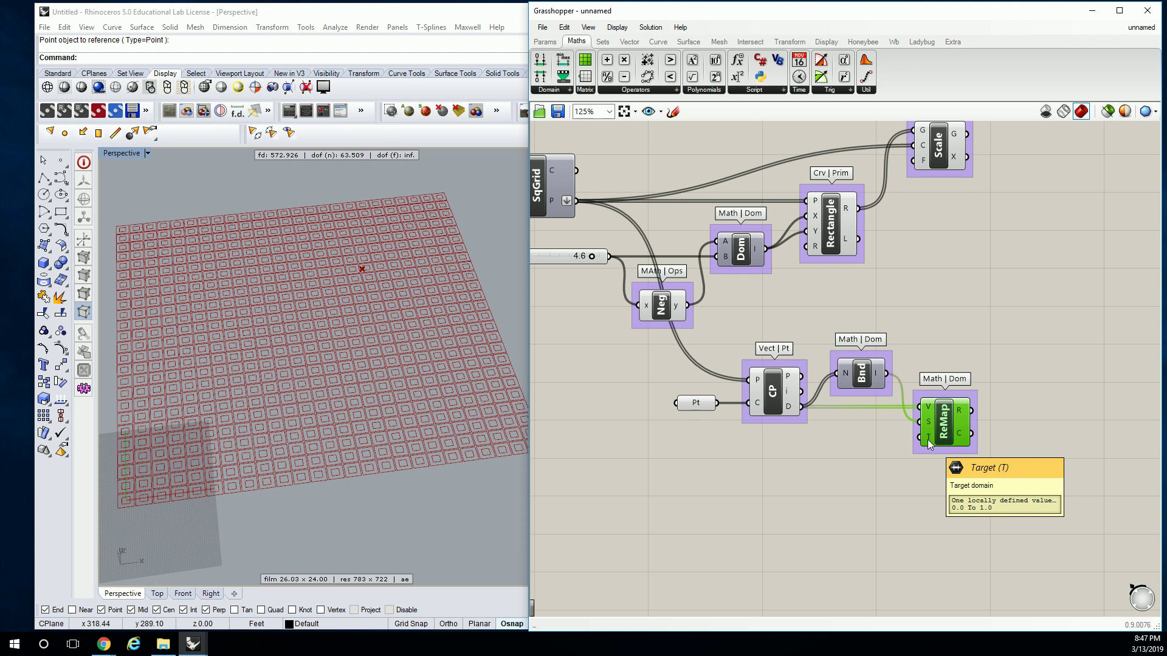
left_click(867, 465)
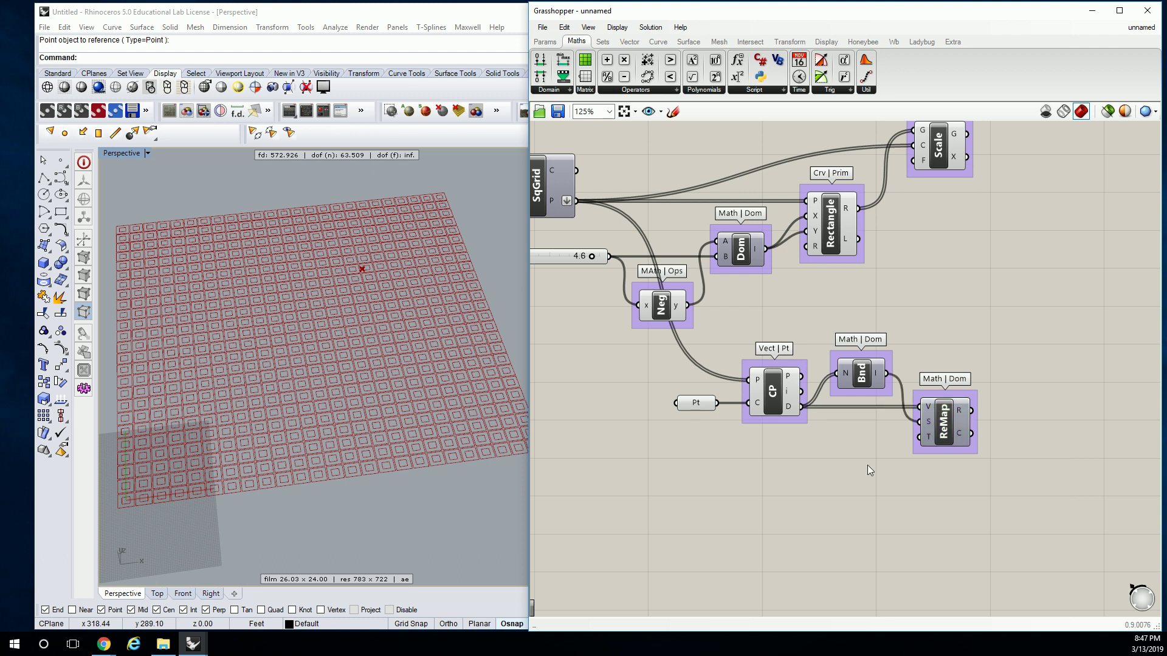
Step: Add a Construct Domain component below Bounds and wire its I output into Remap Numbers' T input
left_click(545, 42)
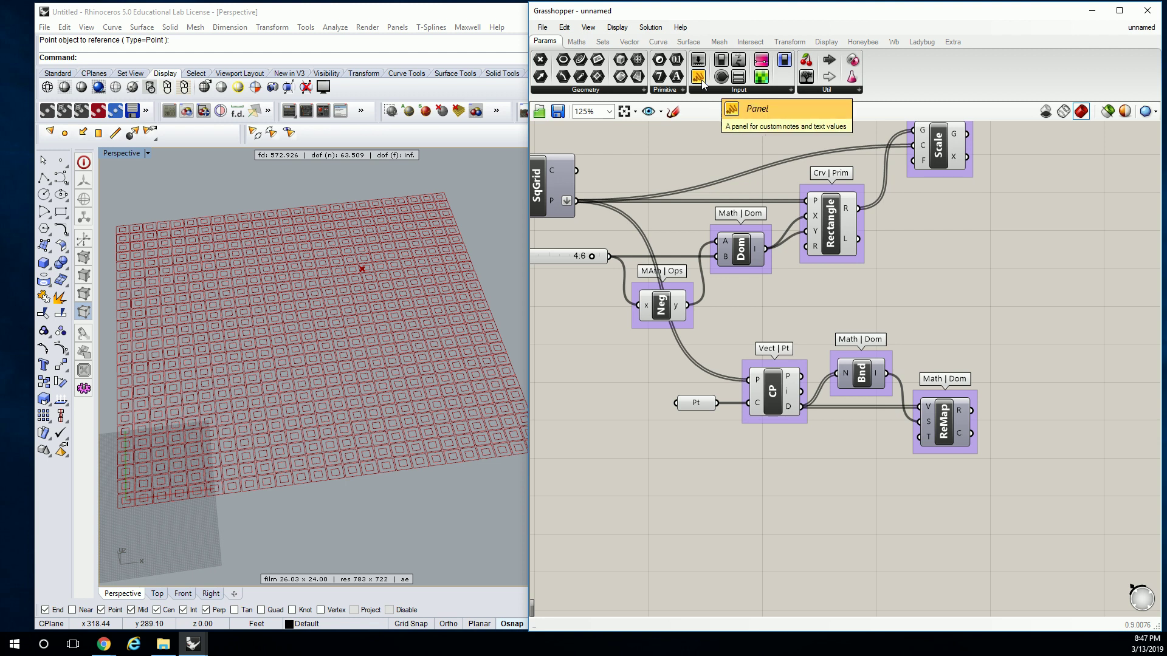
left_click(576, 41)
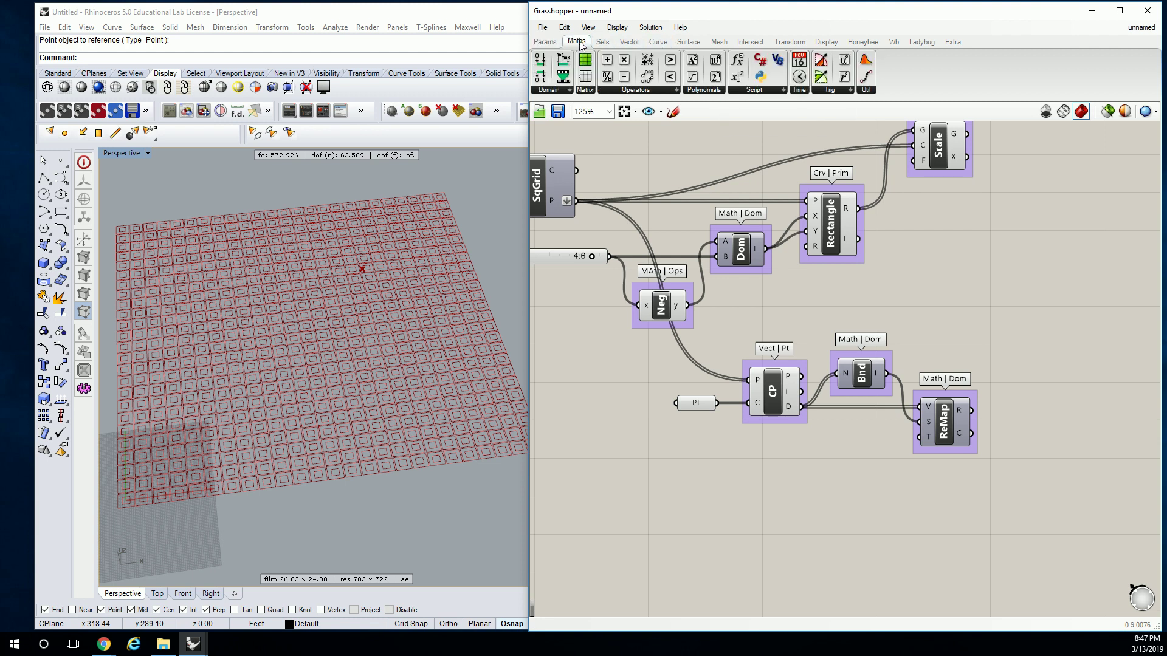
left_click(568, 90)
left_click(580, 113)
left_click(862, 449)
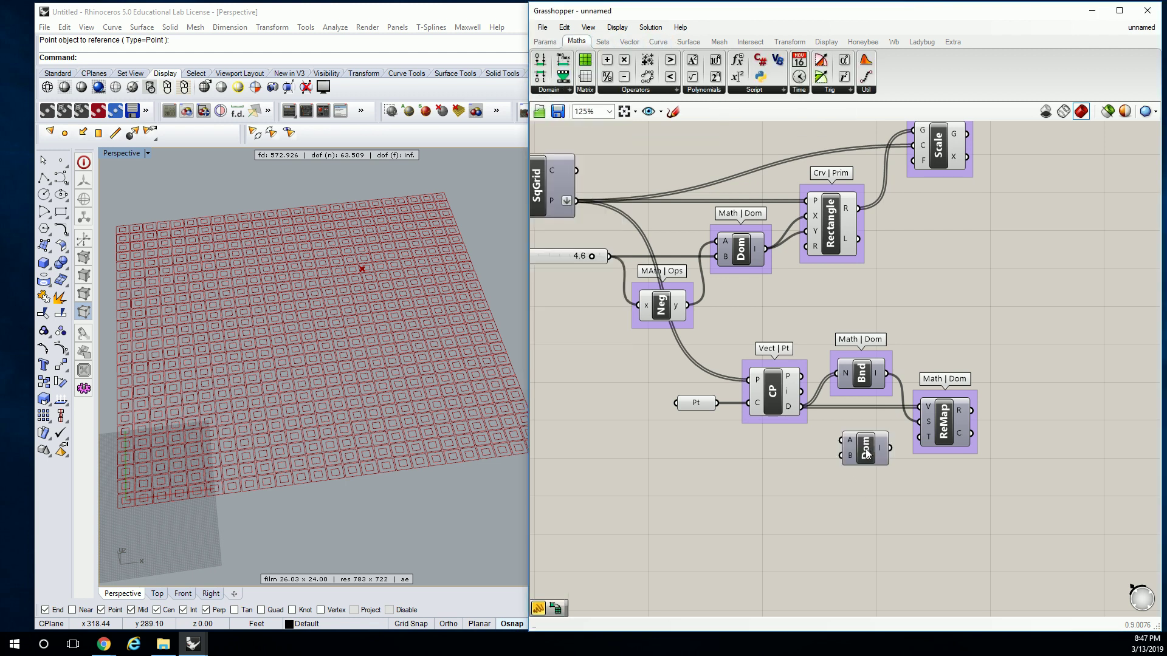
left_click_drag(865, 456, 918, 436)
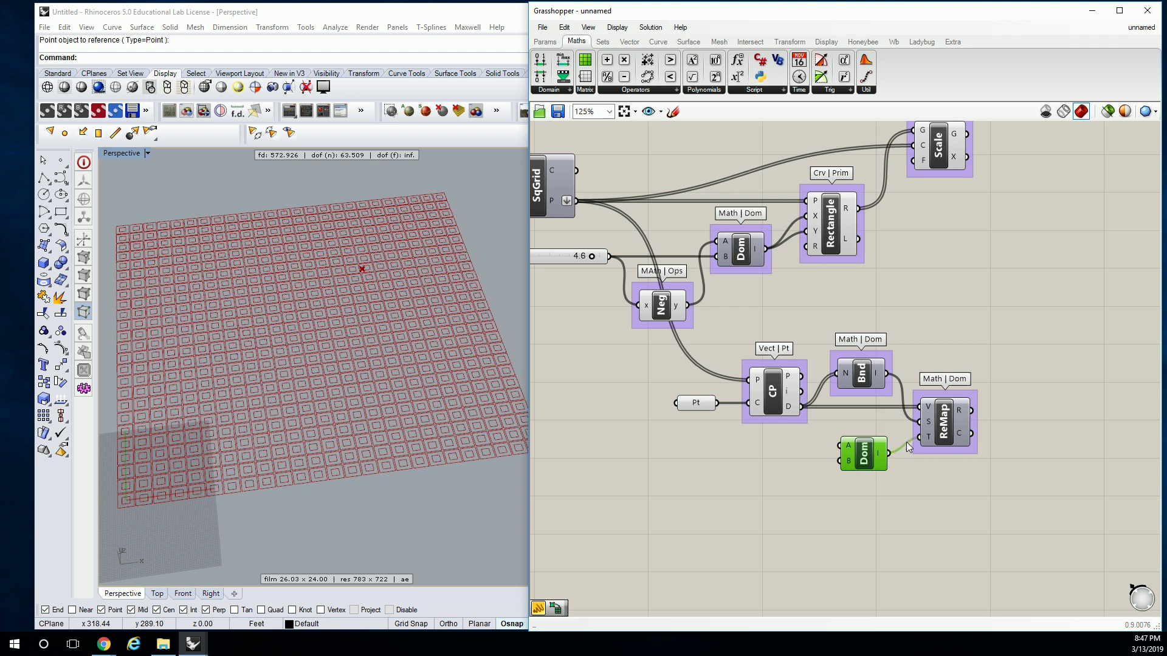
right_click_drag(806, 441, 868, 429)
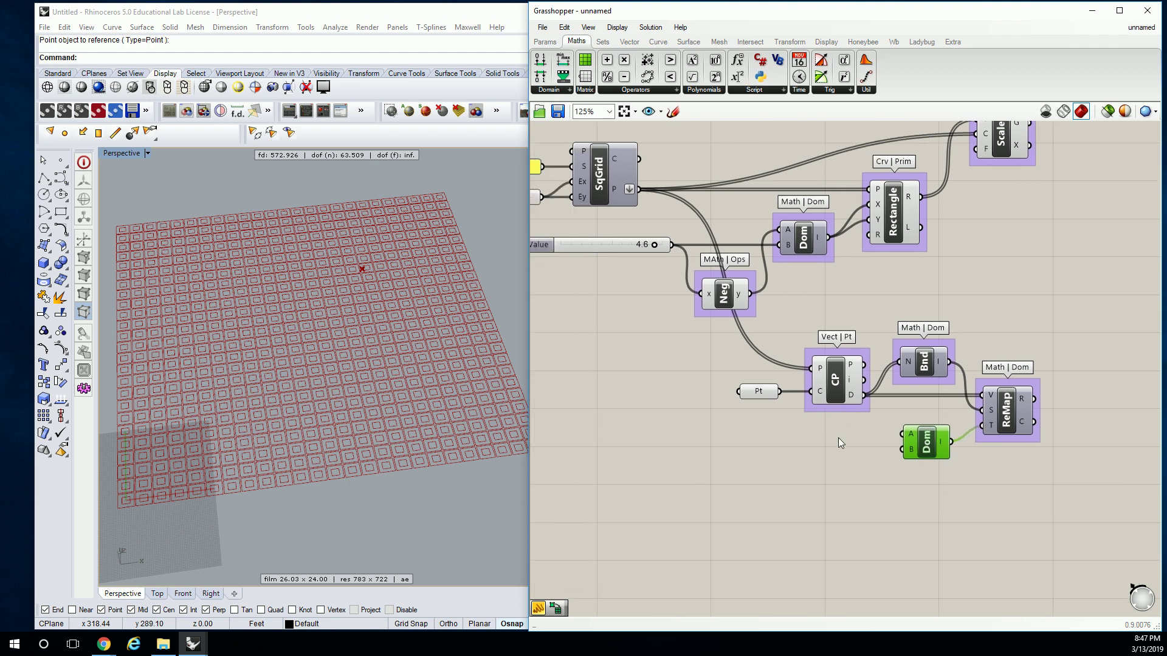
left_click(543, 42)
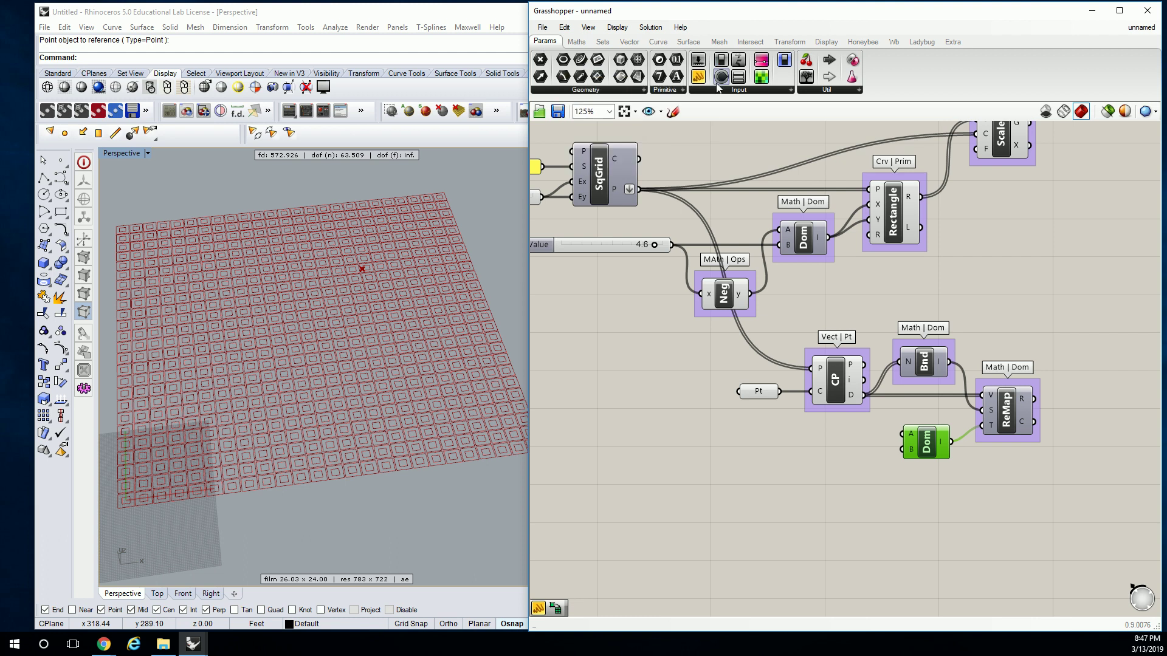
left_click_drag(699, 76, 846, 442)
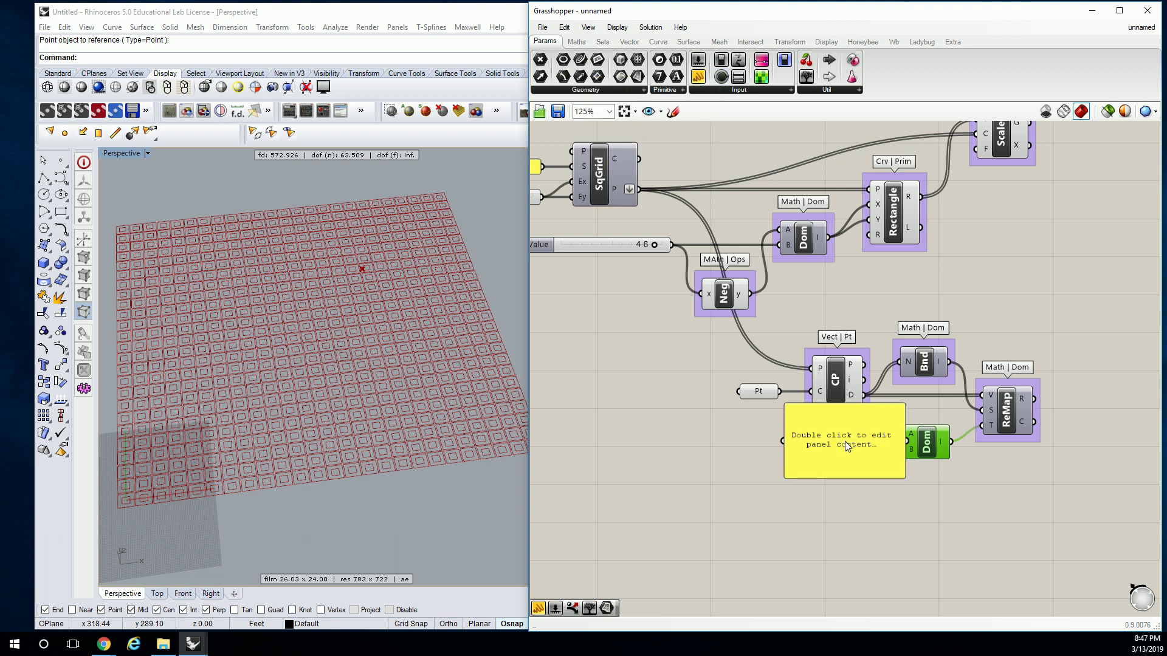
left_click_drag(904, 475, 833, 413)
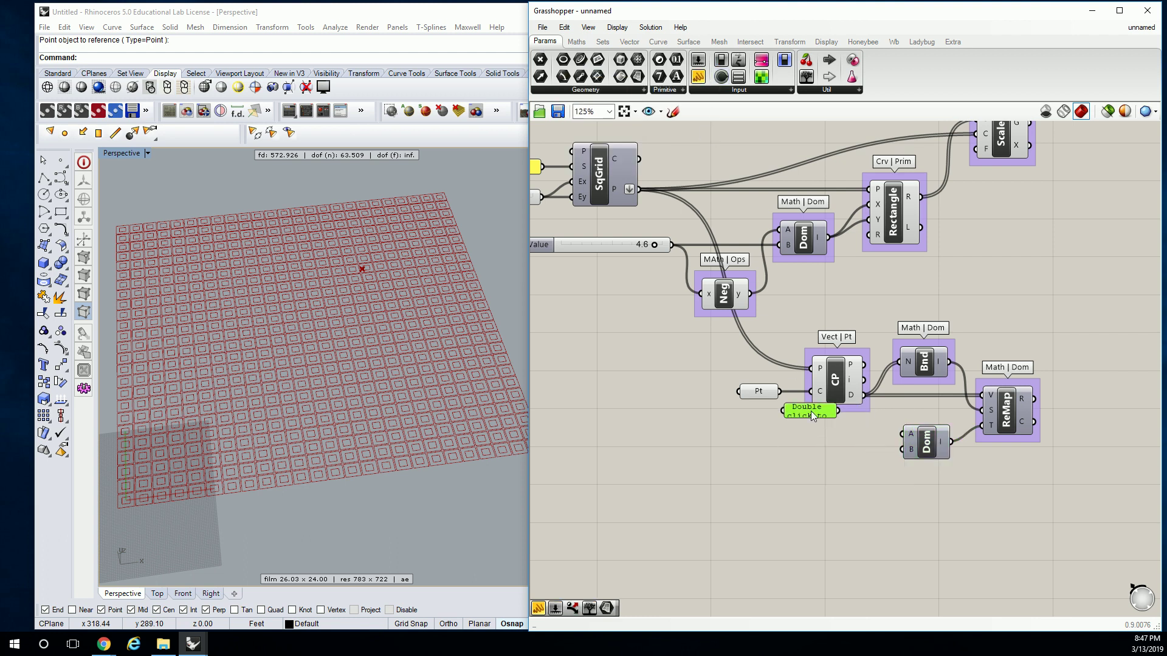
double_click(811, 411)
key("Escape")
key("Delete")
Step: Feed Construct Domain's A and B inputs from two number sliders ranging 0.01 to 1, set to 0.01 and 1.00
double_click(796, 433)
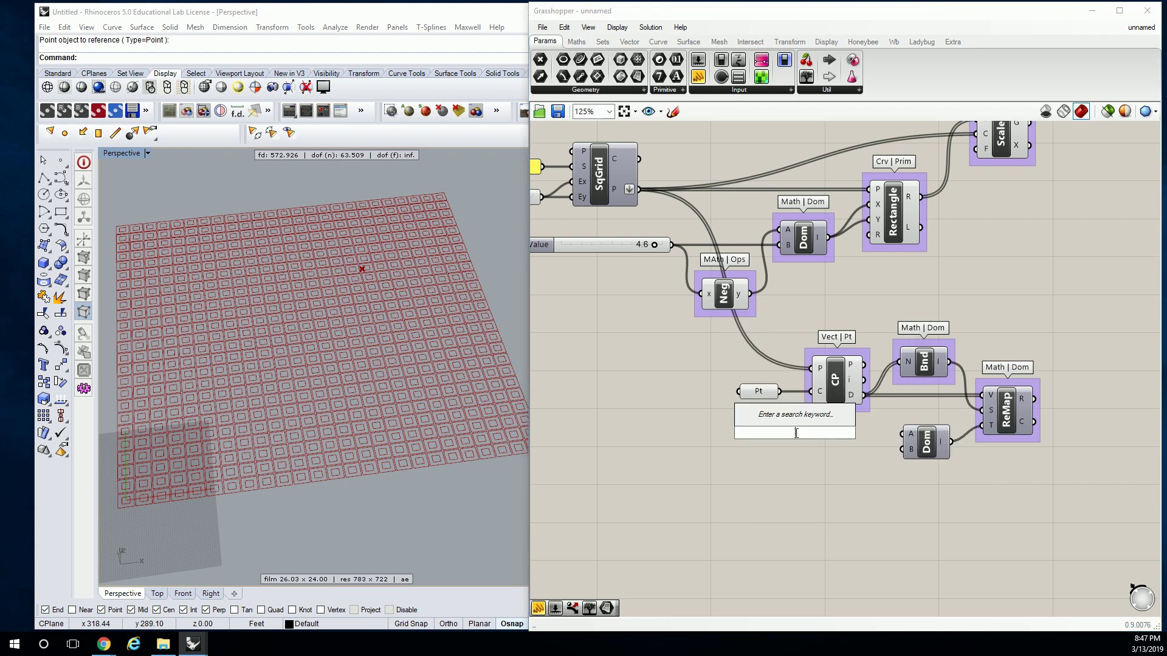
type("0")
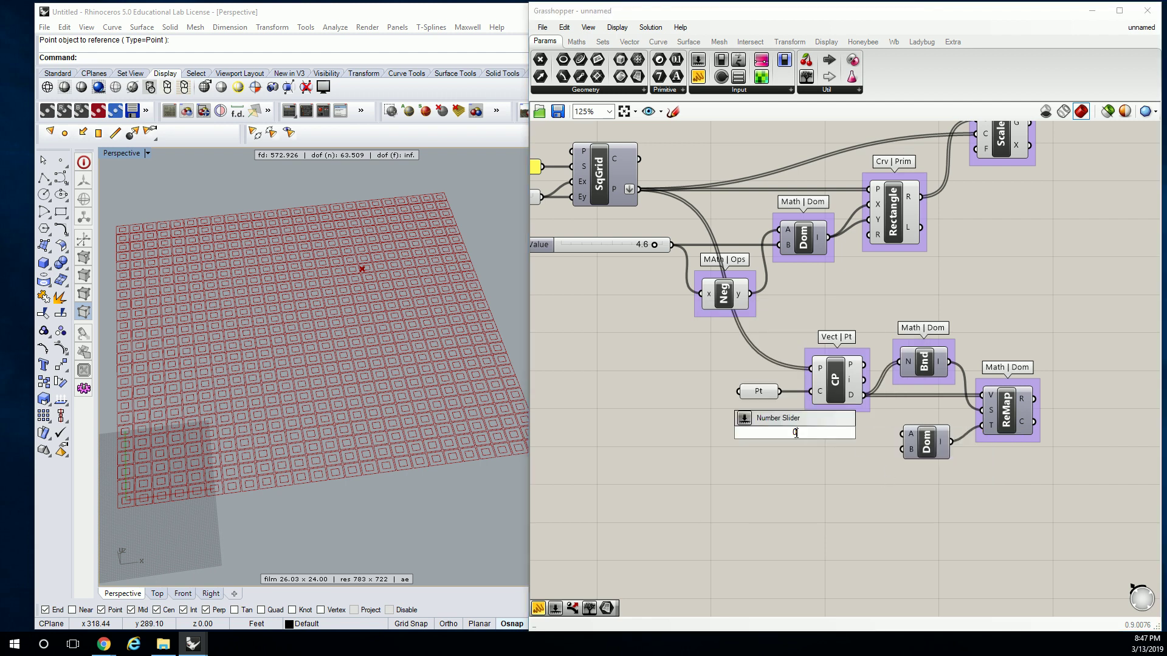
type(".01<1")
key("Return")
left_click_drag(857, 432, 904, 454)
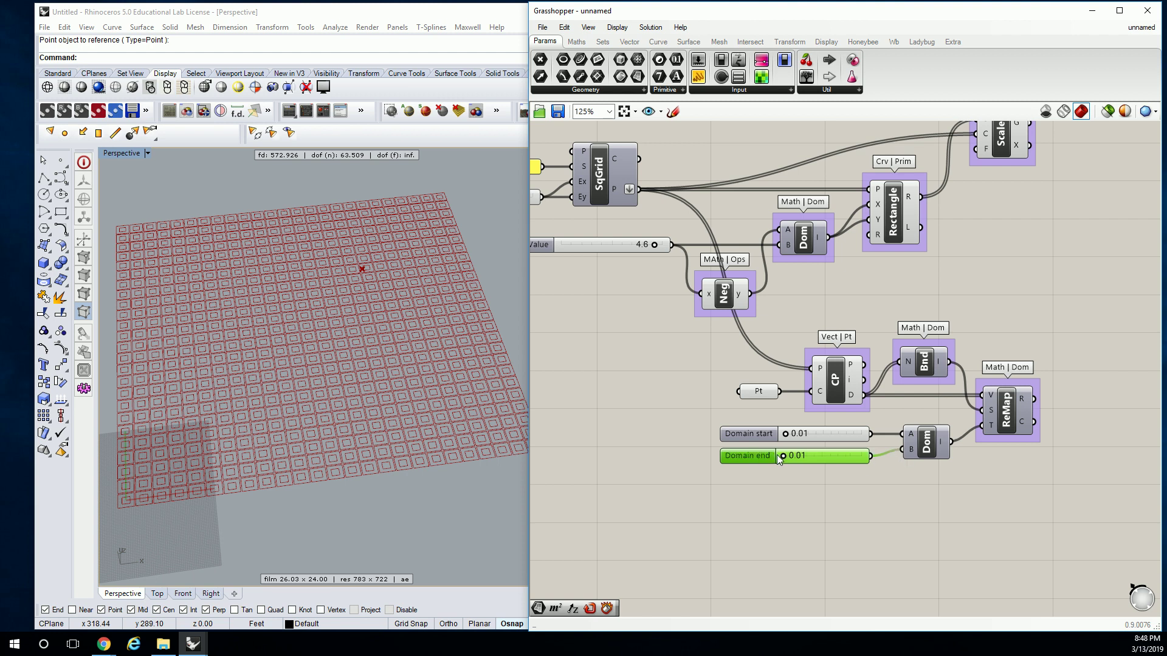
left_click(914, 486)
Step: Show Closest Point's D output in a new panel, enlarged and placed beside Remap Numbers to list more distances
right_click_drag(832, 459, 686, 448)
left_click_drag(698, 76, 966, 296)
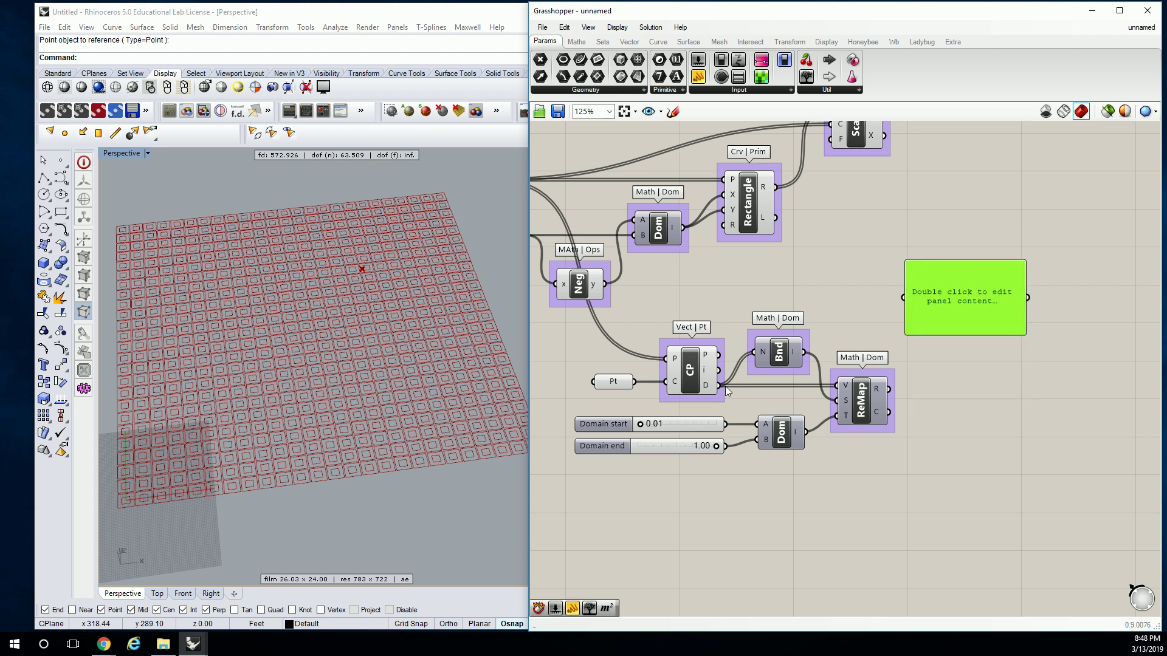
left_click_drag(720, 385, 903, 298)
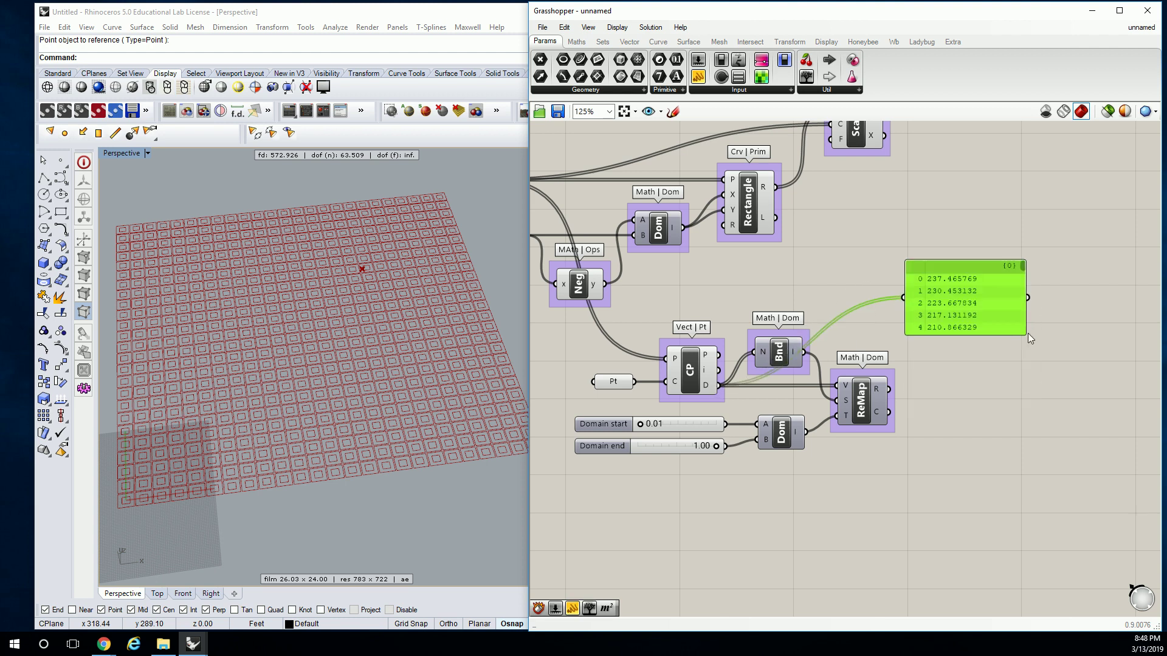
left_click_drag(1027, 339, 1043, 512)
left_click_drag(993, 446, 1012, 341)
right_click_drag(942, 371, 822, 385)
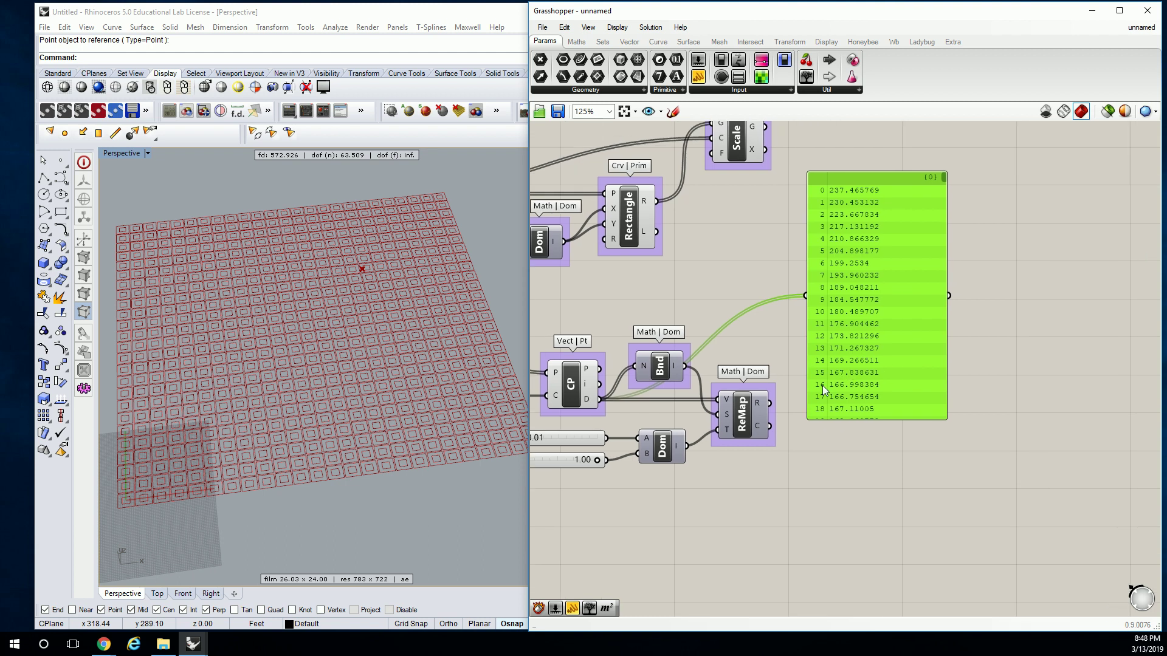
Step: Compare Remap Numbers' R output in a second panel with the listed distances, and delete both panels
left_click_drag(698, 76, 1027, 320)
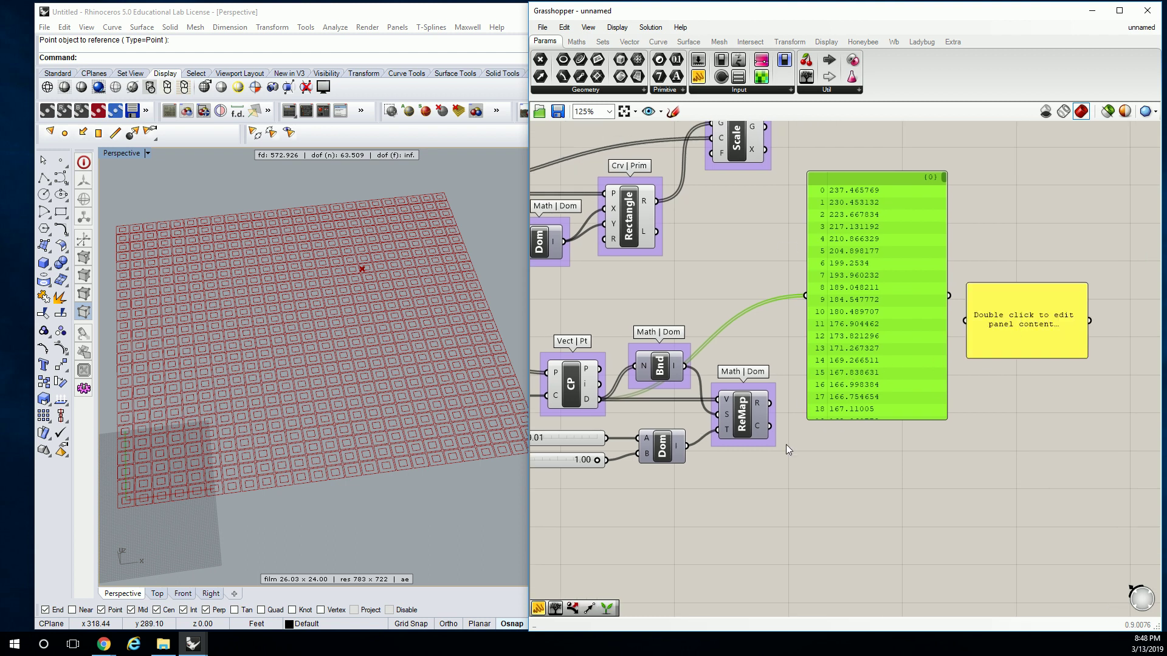
mouse_move(758, 399)
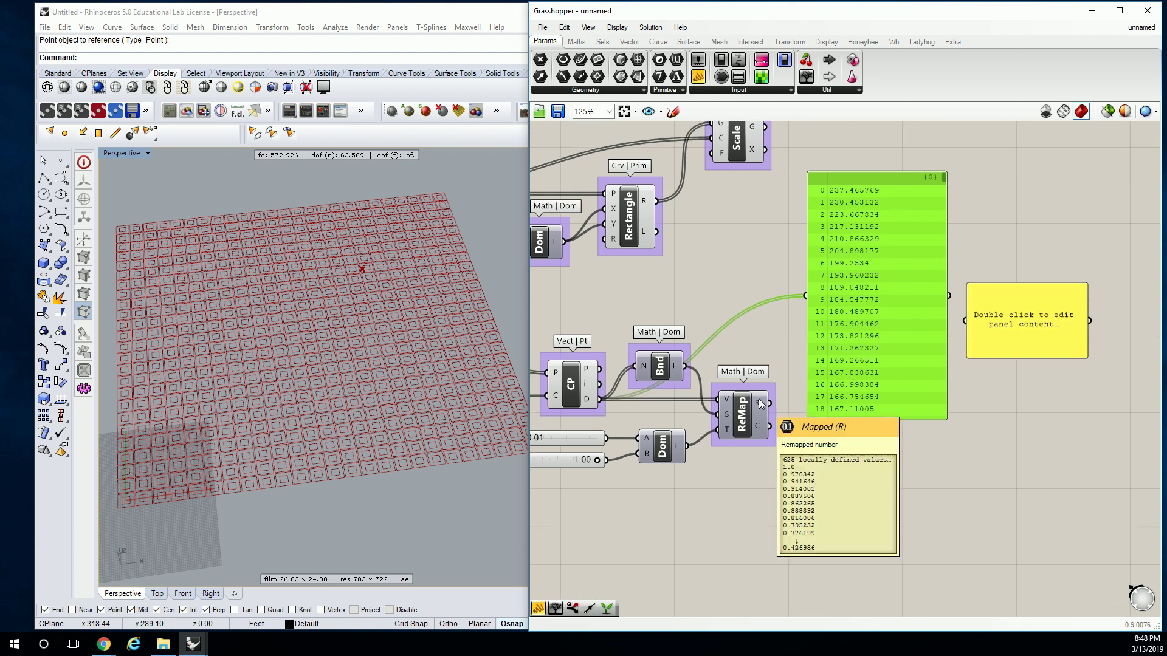
left_click_drag(764, 403, 1010, 416)
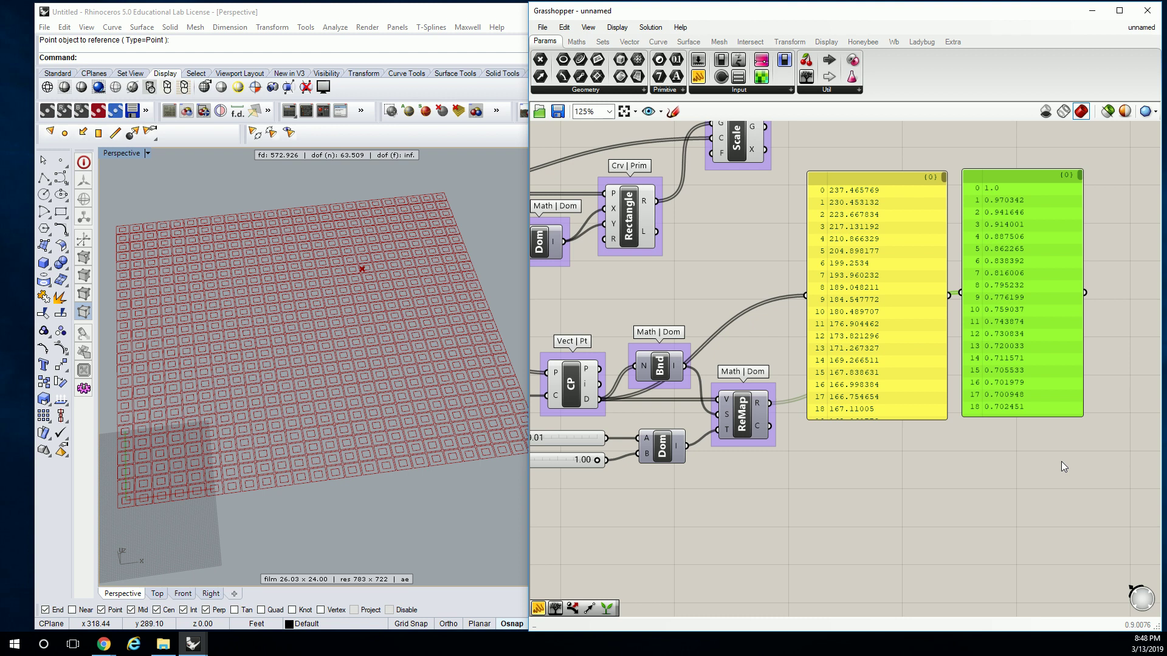
left_click_drag(792, 474, 1033, 146)
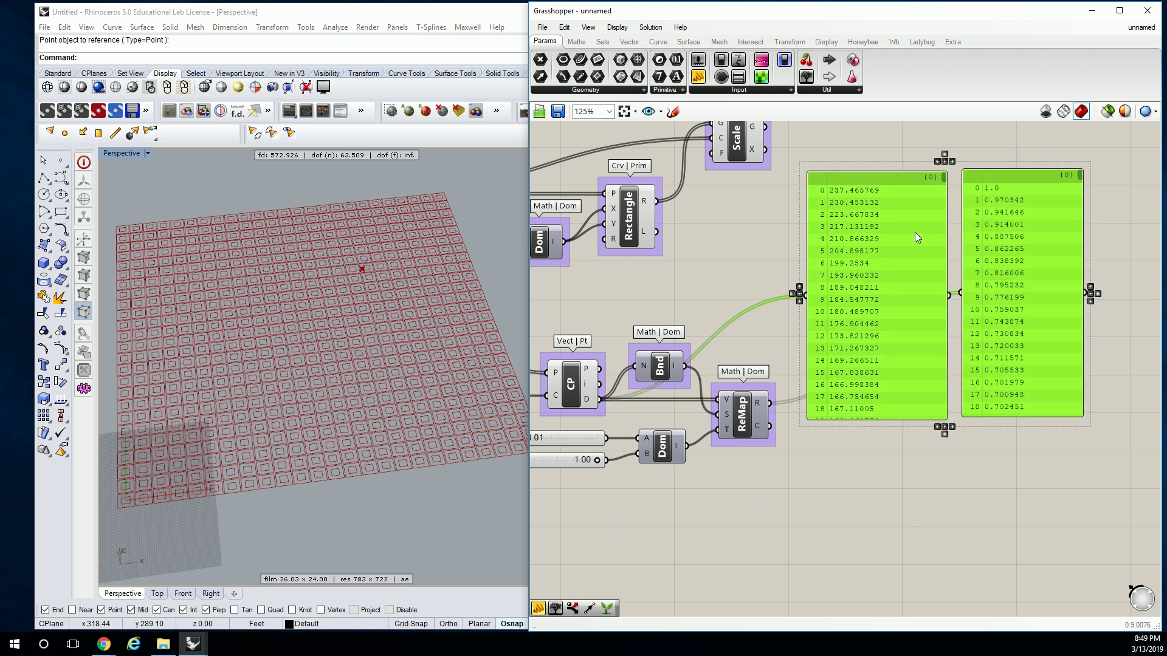
key("Delete")
Step: Move the Scale component farther along the canvas and wire Remap Numbers' R output into its F input
right_click_drag(702, 151, 812, 174)
left_click(856, 156)
left_click_drag(855, 155, 943, 156)
left_click_drag(878, 427, 910, 171)
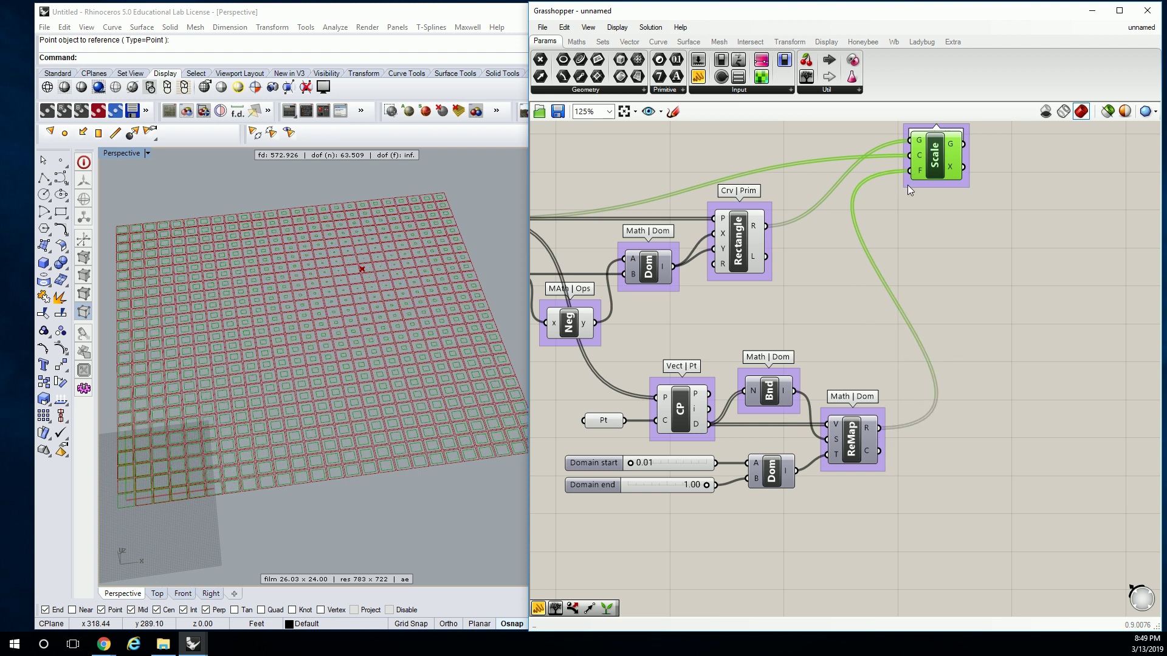
Step: Turn off the preview of the original Rectangle component
left_click(858, 294)
right_click(747, 249)
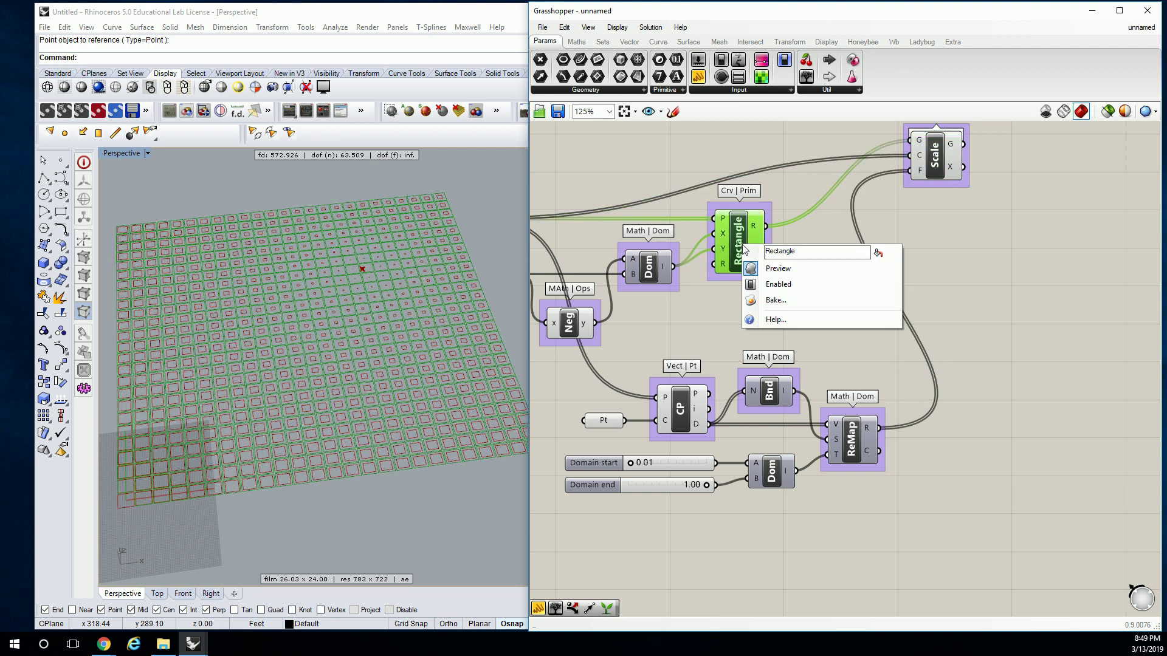
left_click(787, 269)
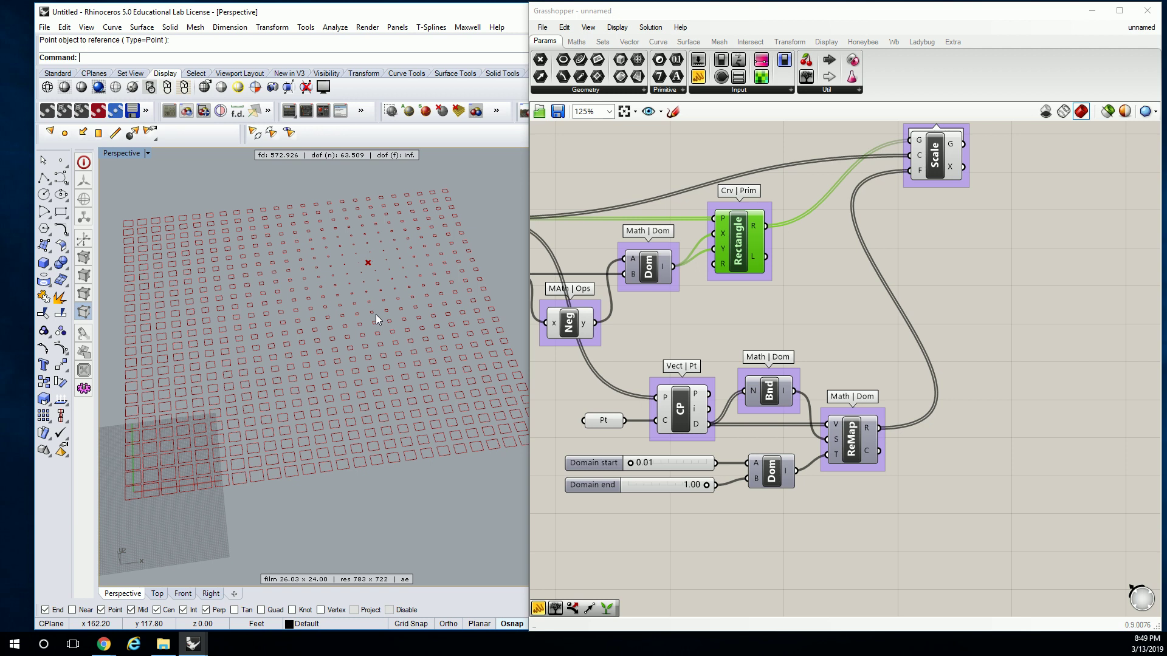
Step: Switch to Rhino and move the attractor point around the grid with the gumball to test the scaling pattern
left_click(368, 263)
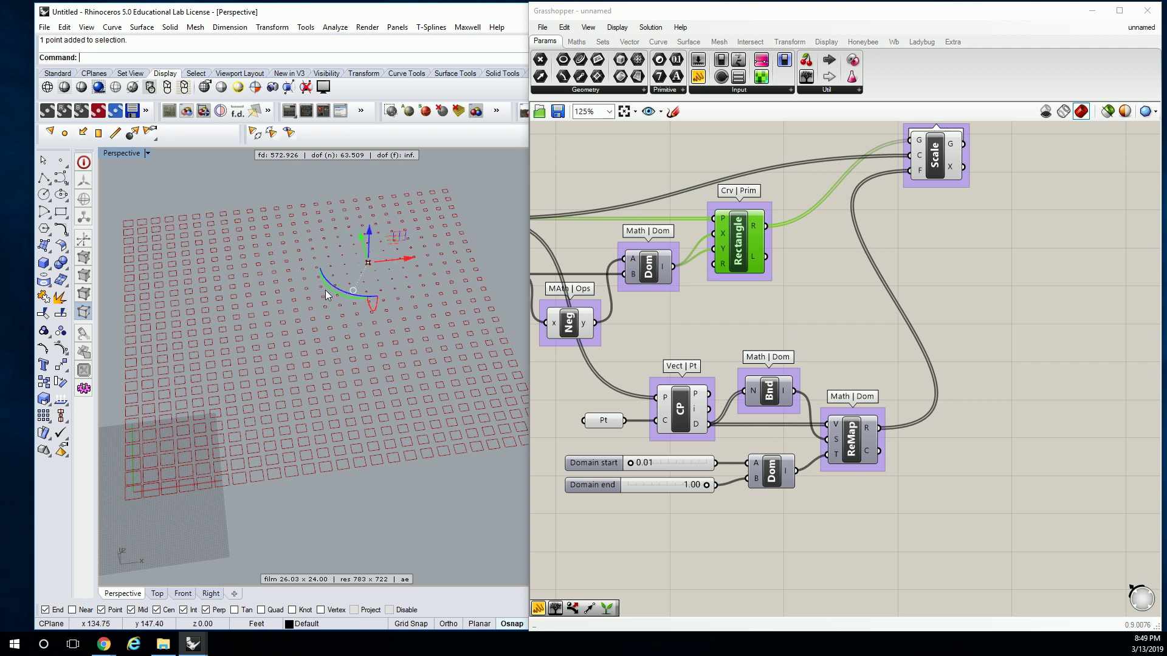
left_click_drag(363, 240, 217, 365)
right_click_drag(217, 365, 402, 246)
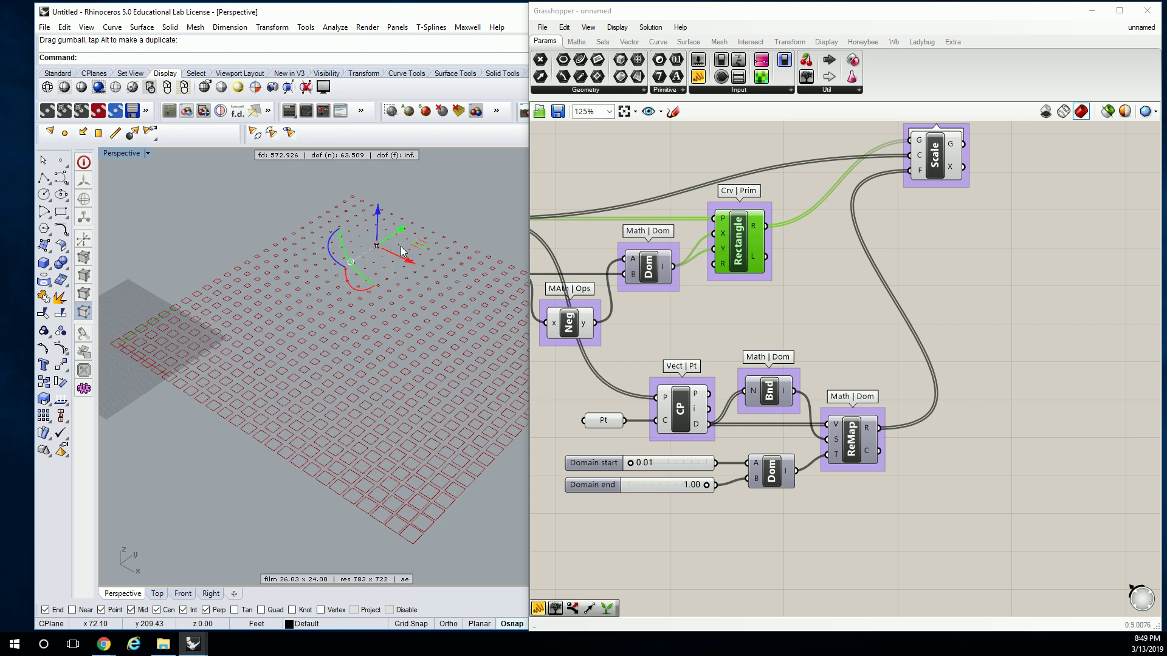
left_click_drag(406, 261, 385, 398)
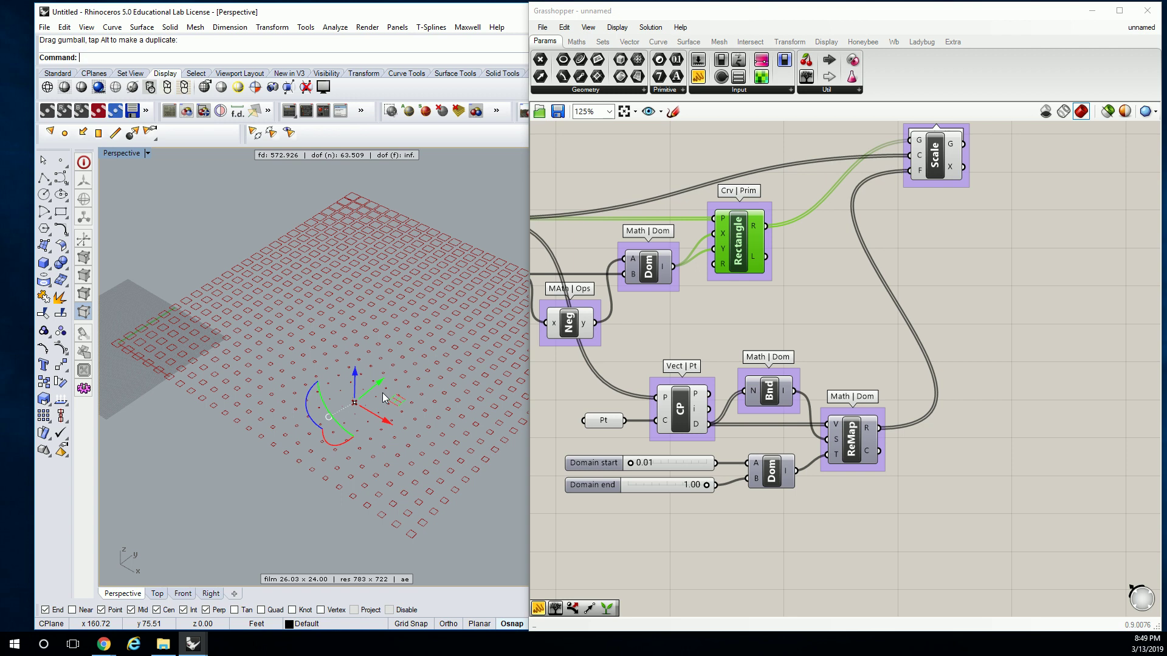
Step: Deselect the Rectangle component and widen the Grasshopper window over the Rhino viewport to show more of the definition
right_click_drag(755, 217, 878, 249)
left_click(647, 217)
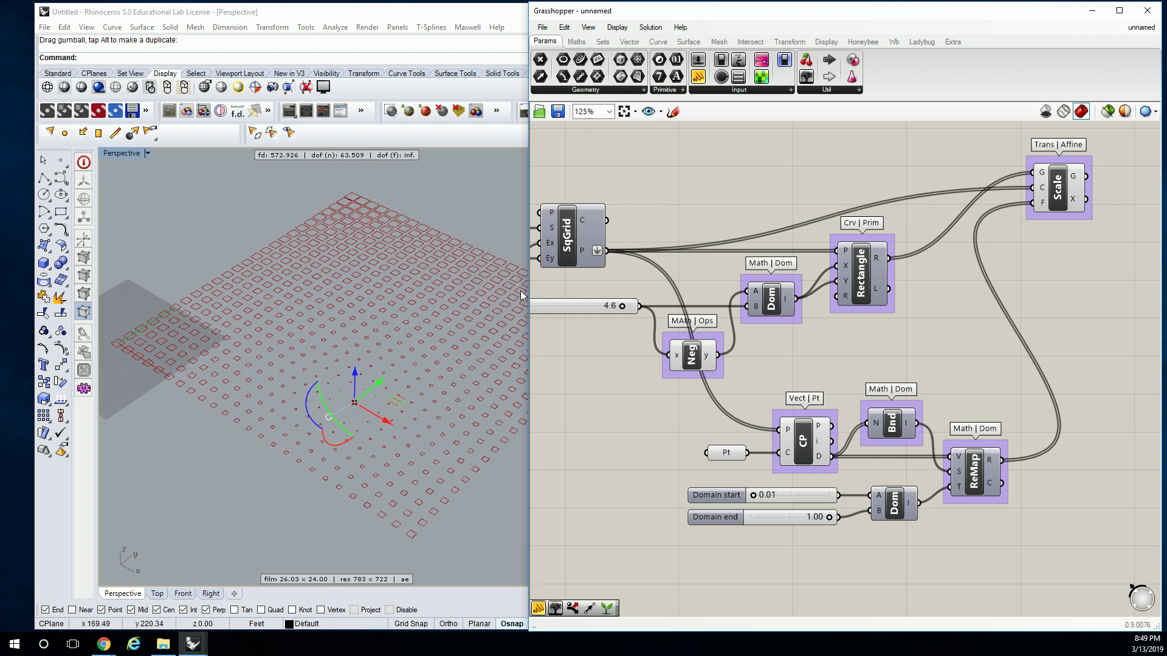
left_click_drag(530, 283, 432, 295)
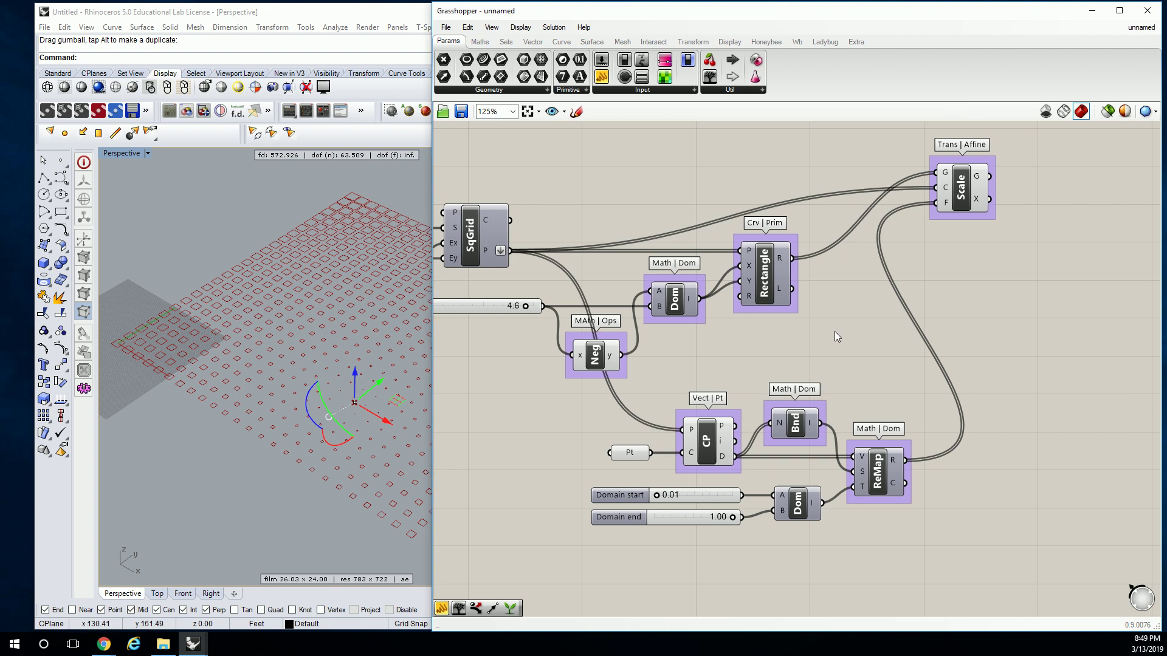
right_click_drag(835, 332, 881, 326)
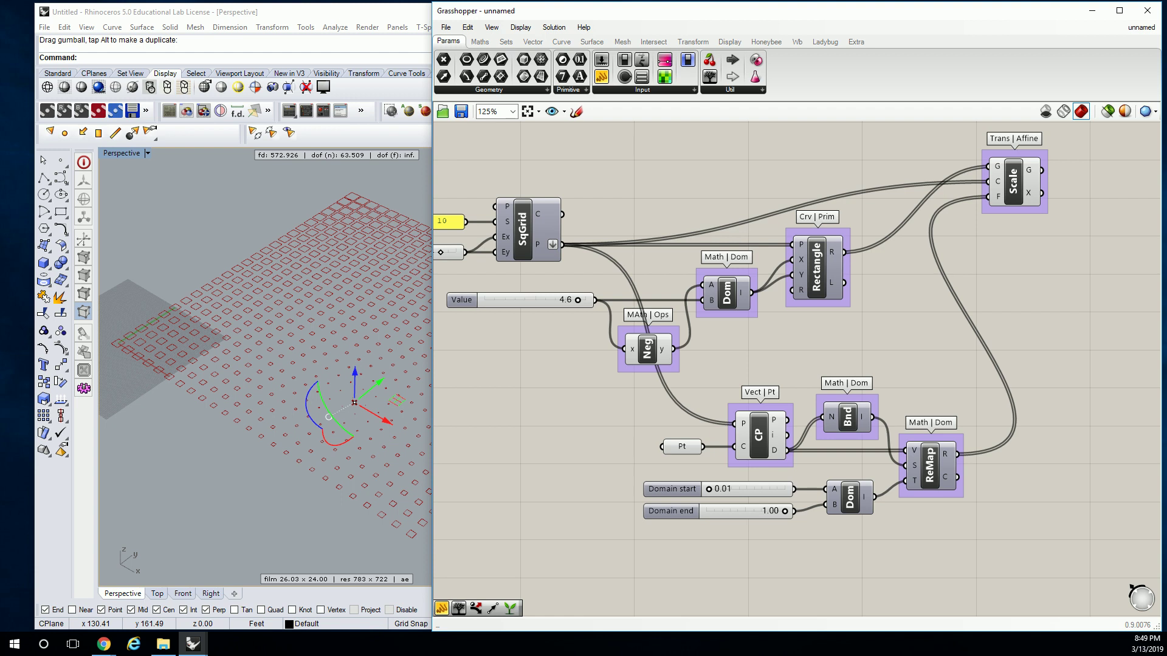